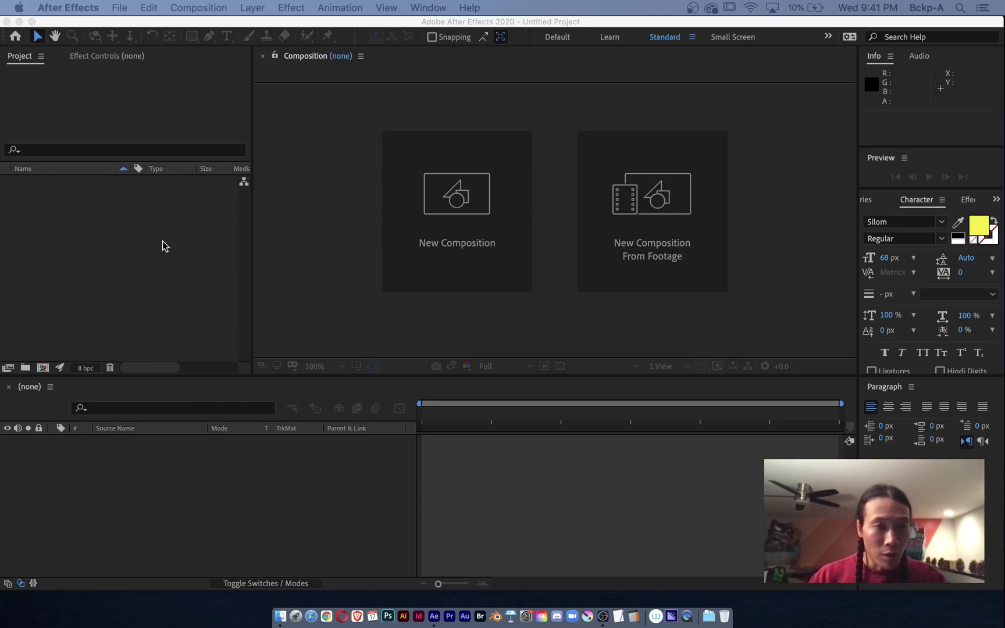
# Step: Import the 532×318 LB_03_Elena.png painting as project footage, choosing it over LB_01_Leon
pyautogui.doubleClick(163, 241)
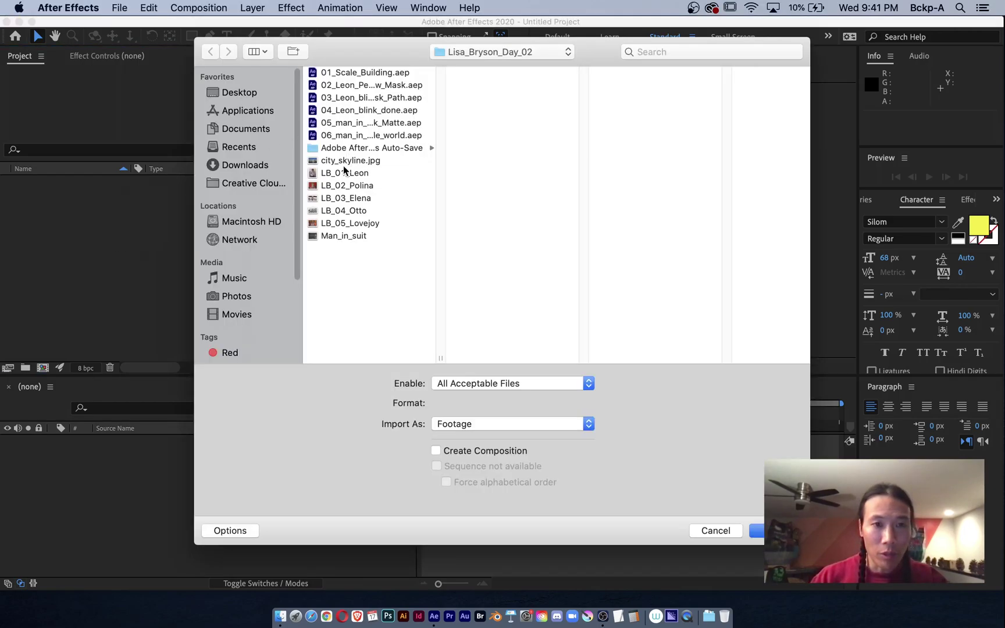
pyautogui.click(343, 174)
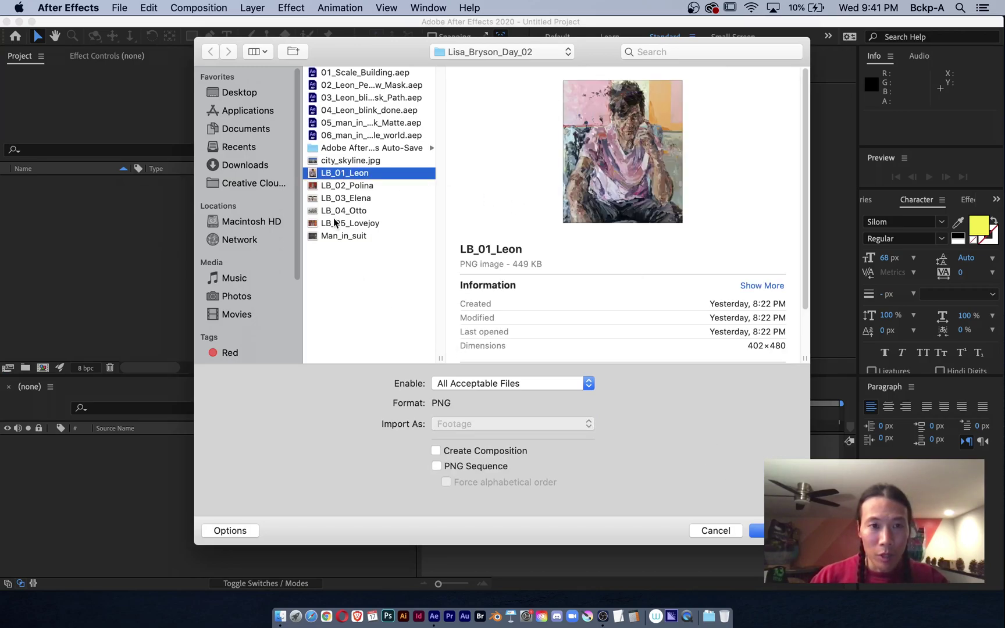
pyautogui.click(341, 198)
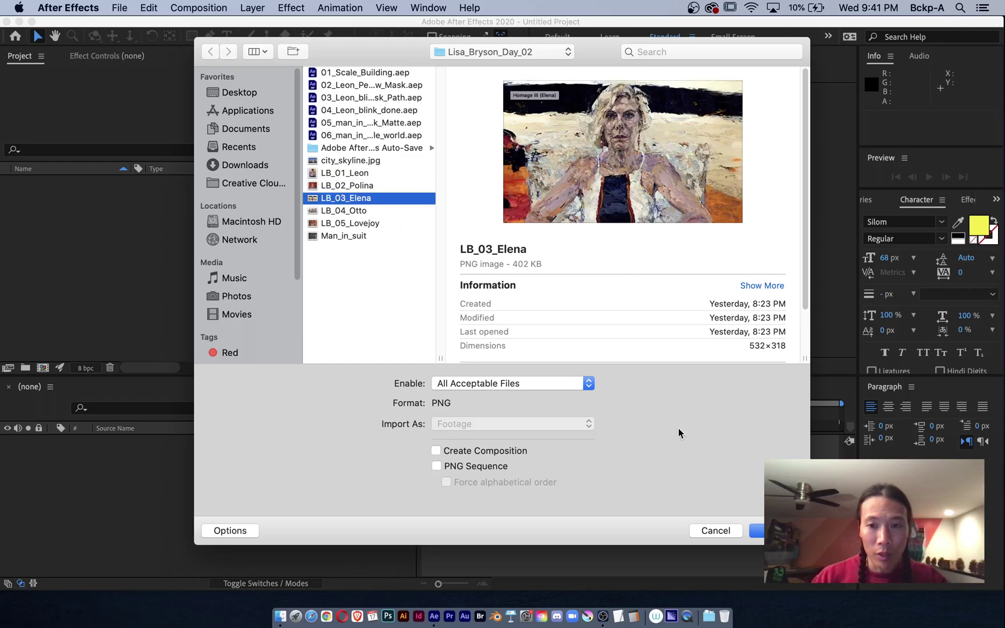
pyautogui.click(756, 530)
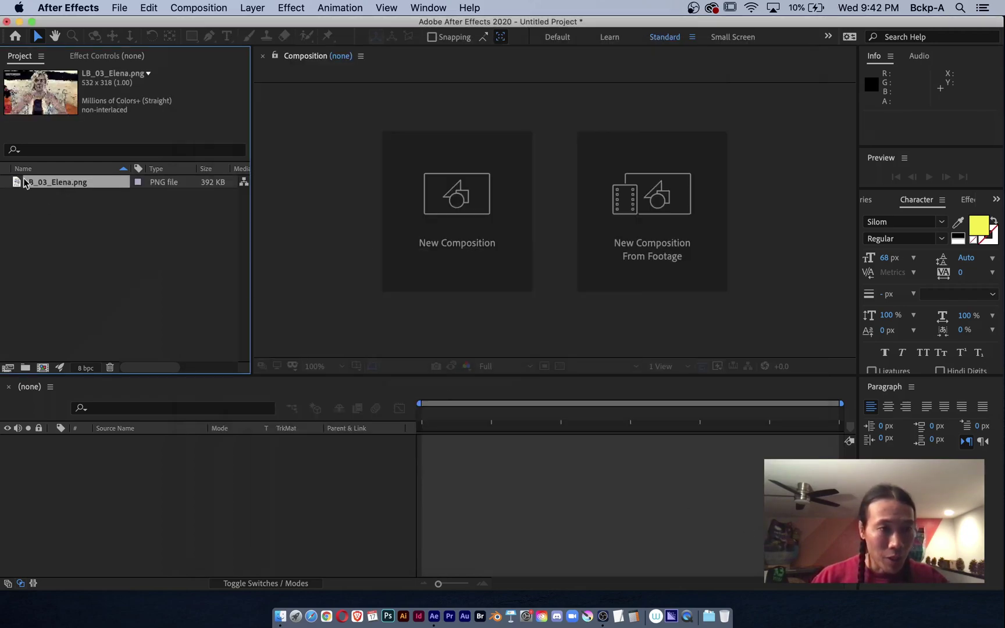
# Step: Build a 3-second 29.97 fps LB_03_Elena comp from the painting and scrub to preview it
pyautogui.moveTo(17, 185); pyautogui.dragTo(42, 365)
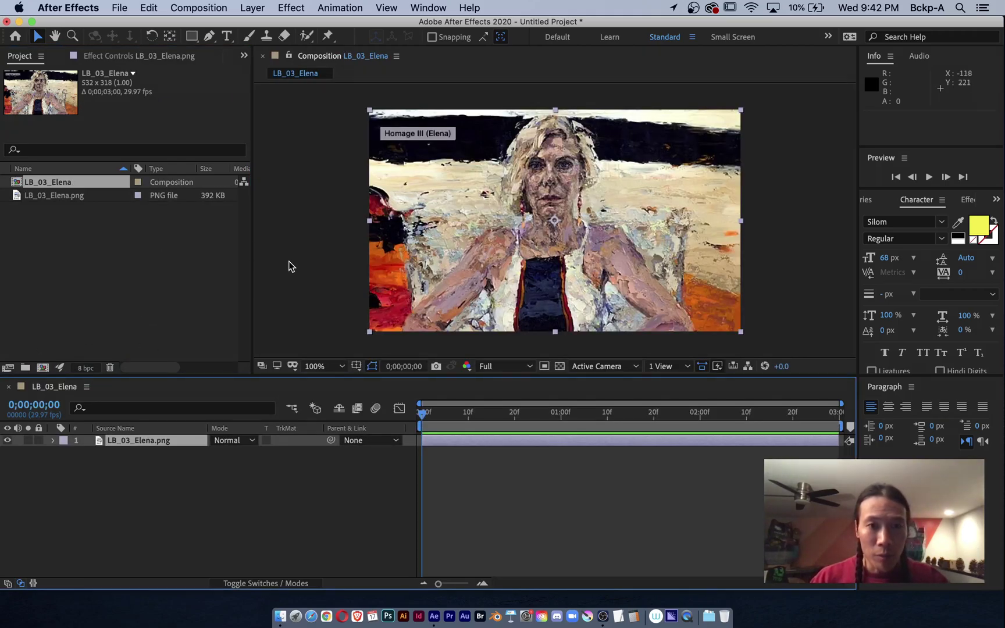
pyautogui.scroll(1, 391, 254)
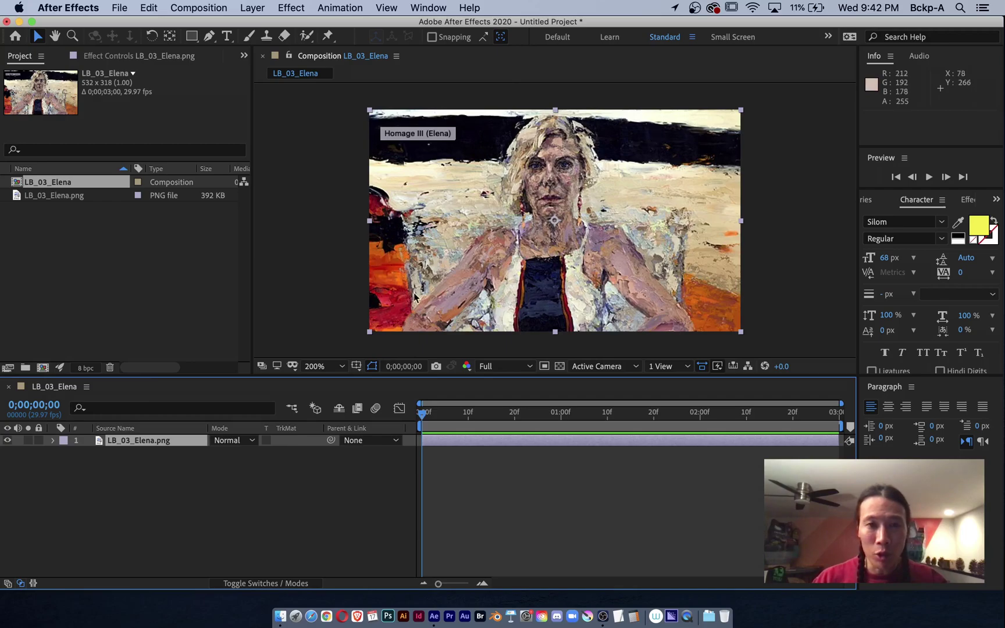
pyautogui.click(56, 200)
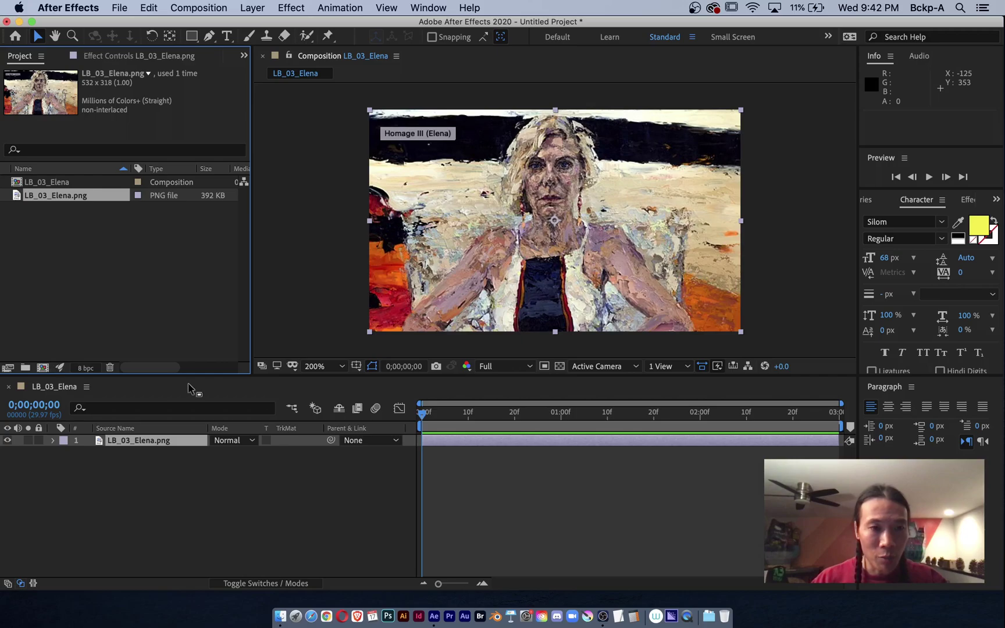
pyautogui.moveTo(423, 414); pyautogui.dragTo(472, 416)
pyautogui.moveTo(590, 411); pyautogui.dragTo(381, 421)
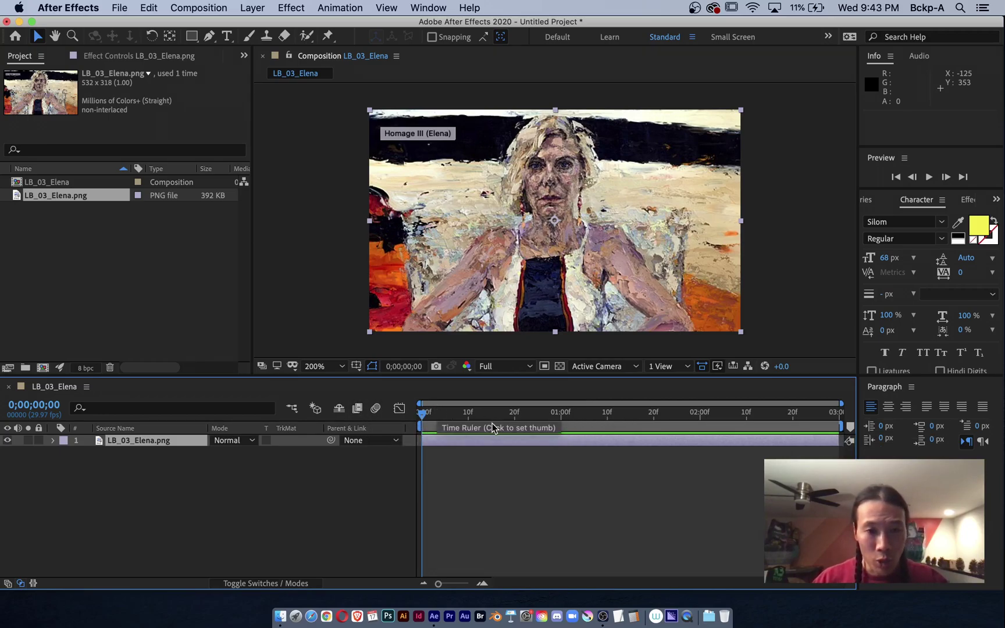
pyautogui.click(37, 184)
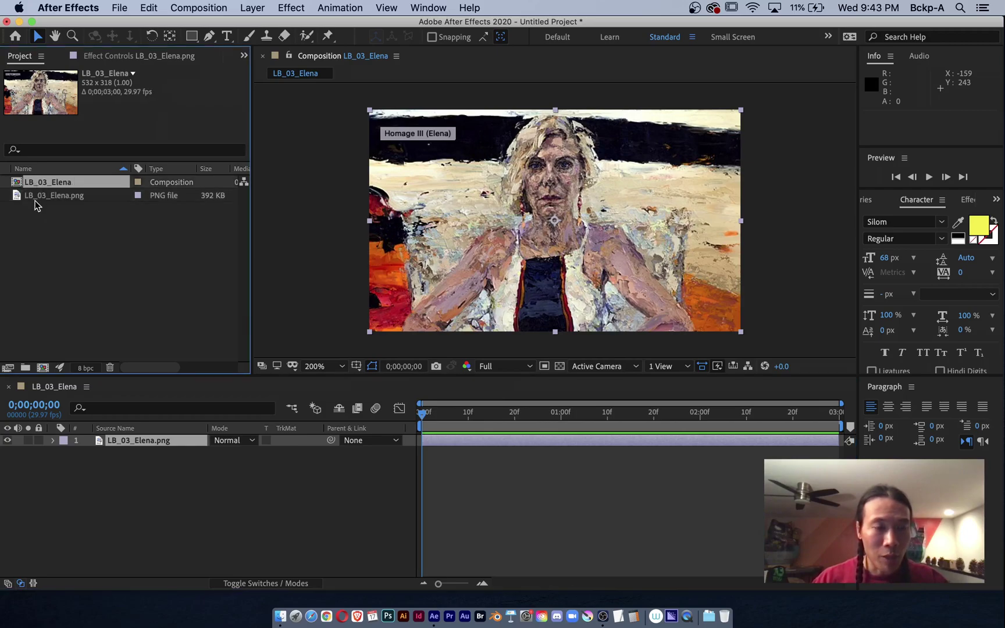
pyautogui.rightClick(61, 183)
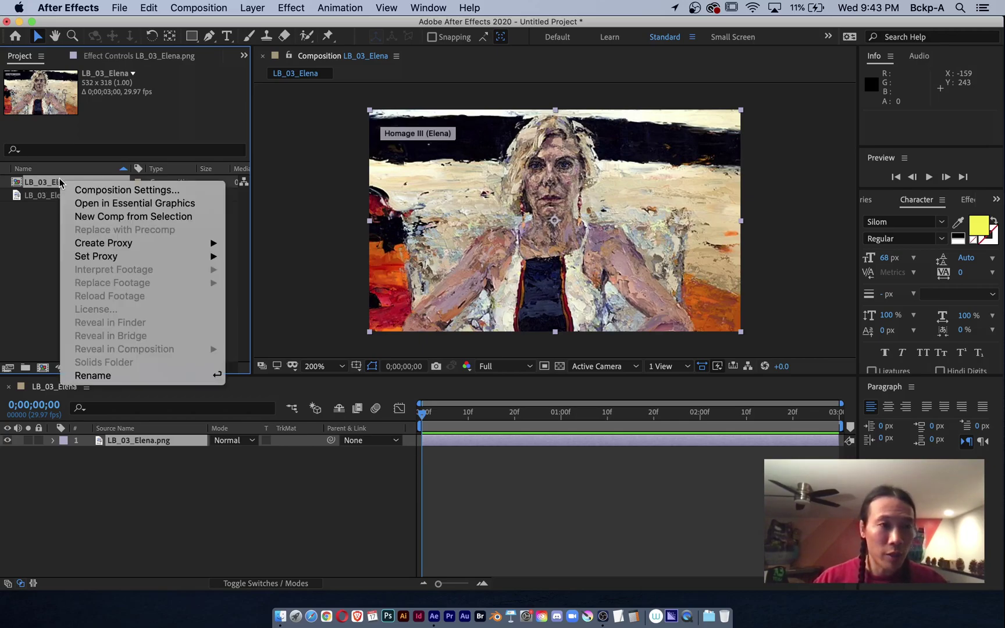
pyautogui.click(102, 191)
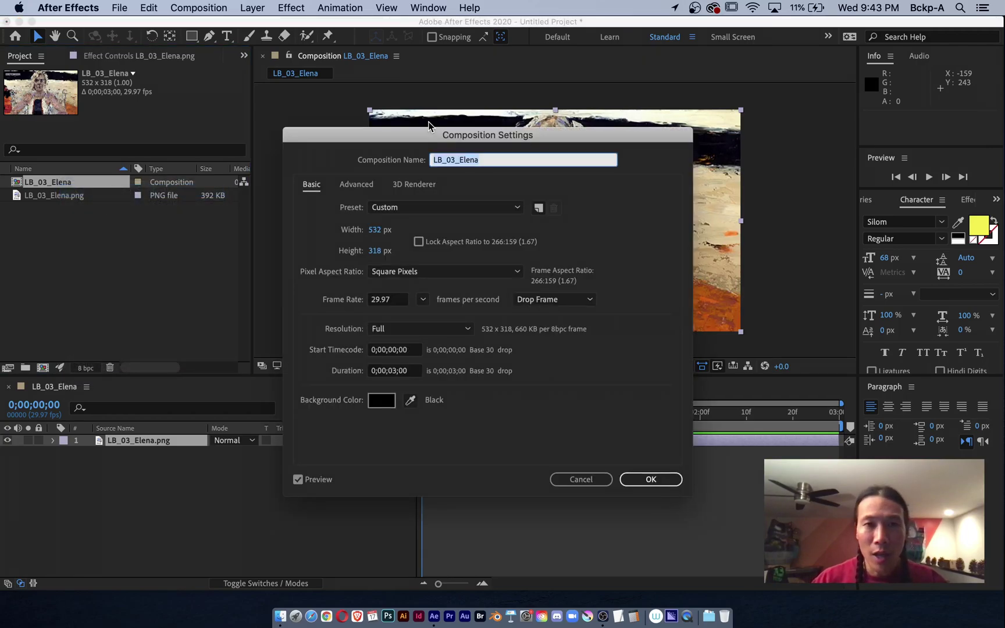
pyautogui.moveTo(422, 133); pyautogui.dragTo(482, 87)
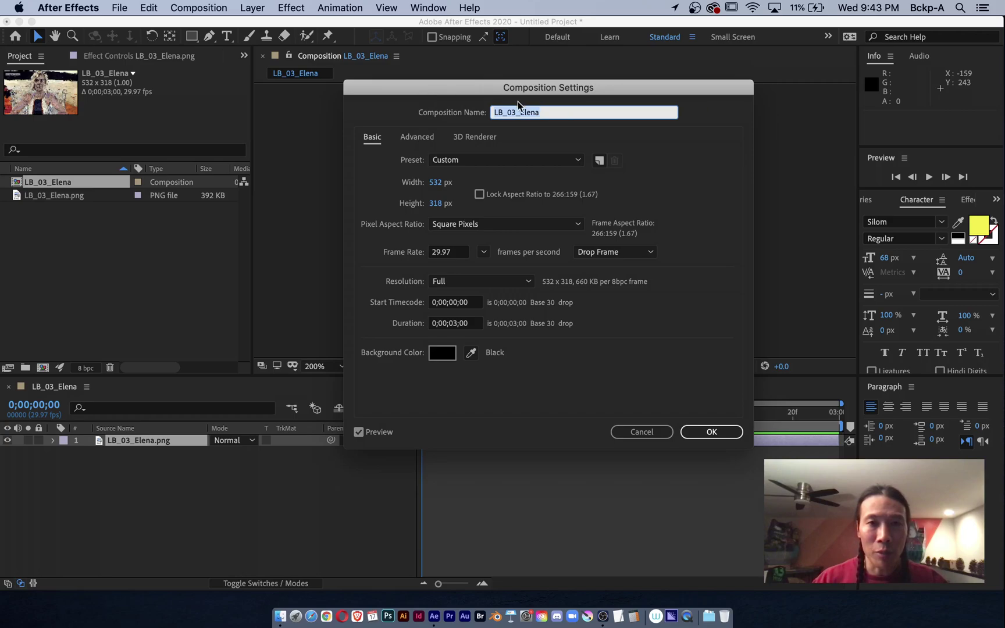
pyautogui.click(457, 325)
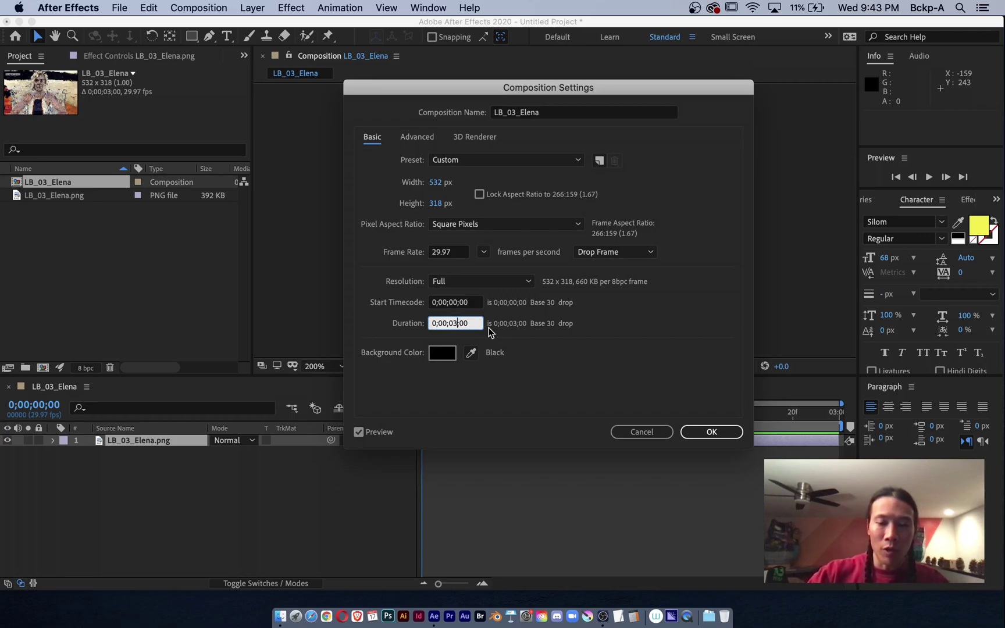
pyautogui.press('BackSpace')
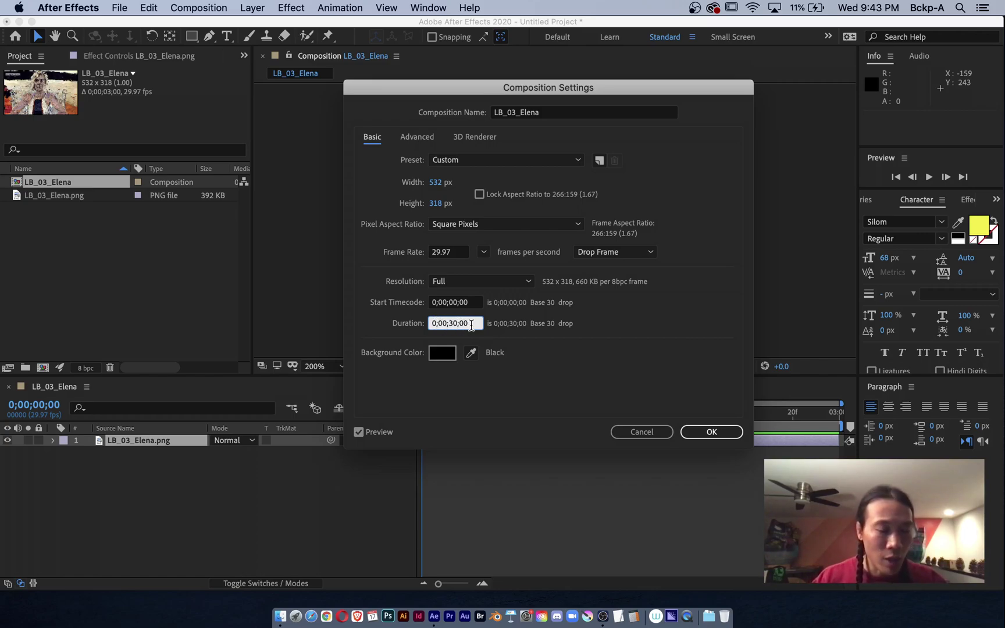
pyautogui.doubleClick(473, 323)
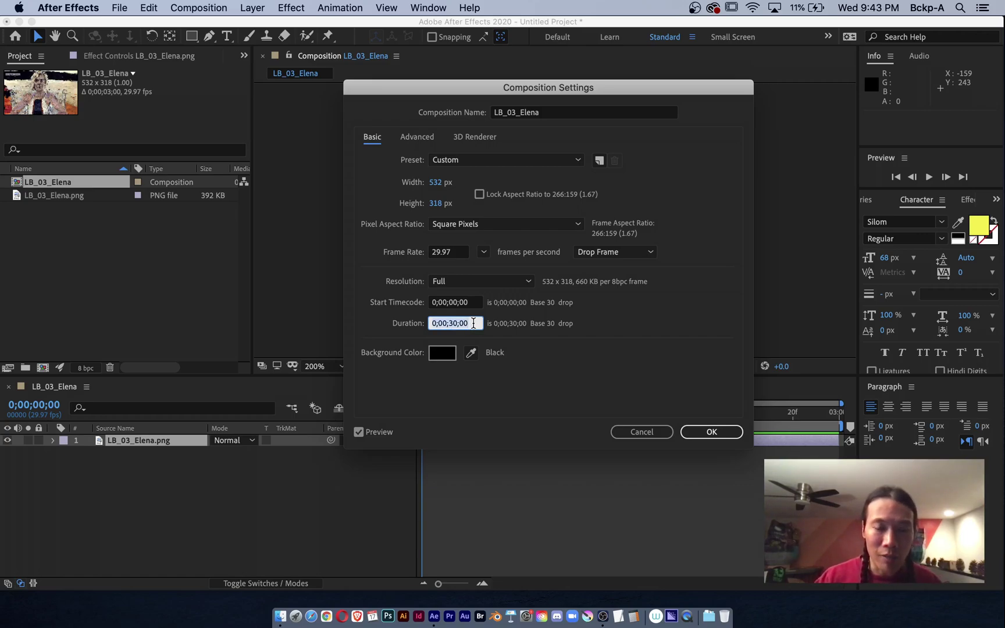
pyautogui.write('3')
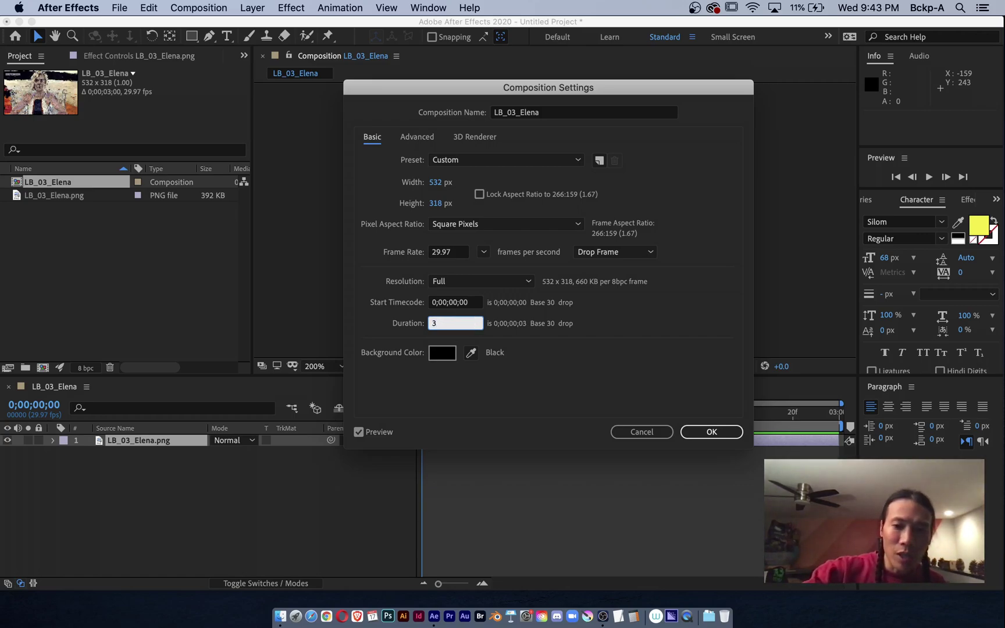
pyautogui.write('00')
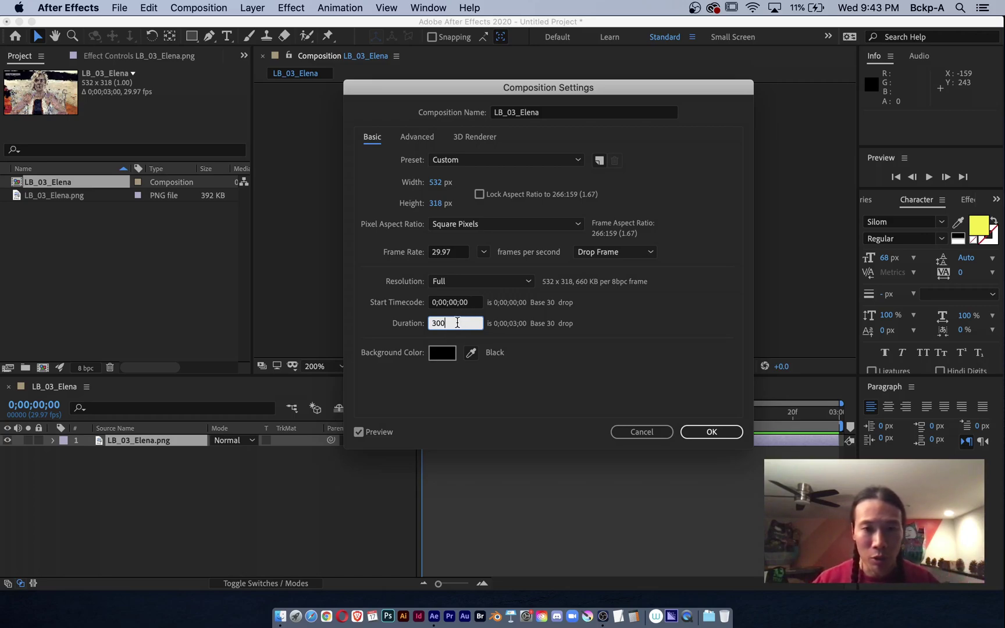
pyautogui.click(709, 432)
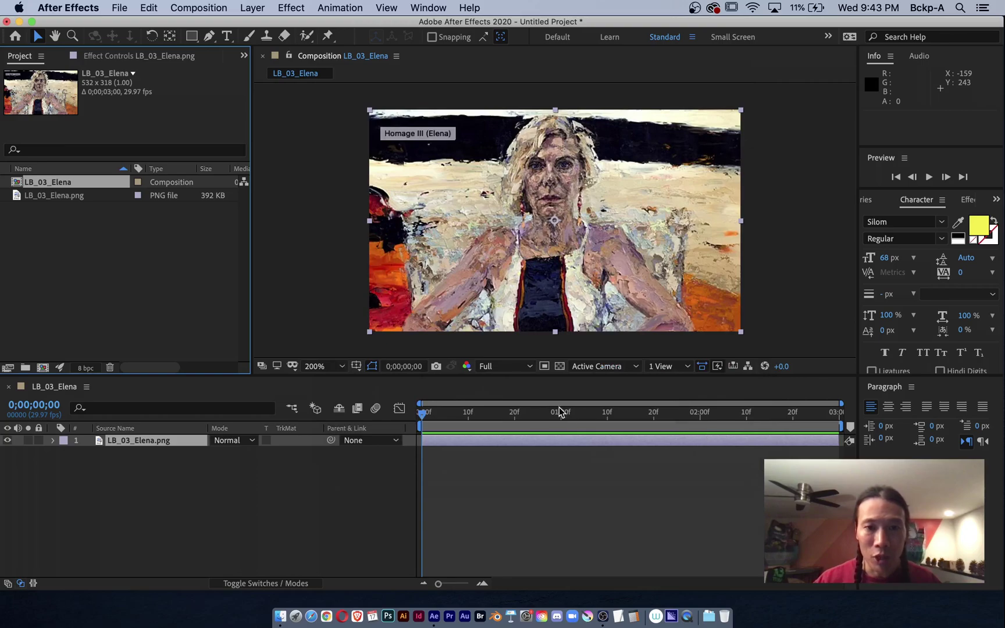
# Step: Return the playhead to the start, duplicate the Elena painting layer and name the top copy 'eyelids'
pyautogui.click(560, 413)
pyautogui.moveTo(589, 421); pyautogui.dragTo(378, 413)
pyautogui.click(165, 452)
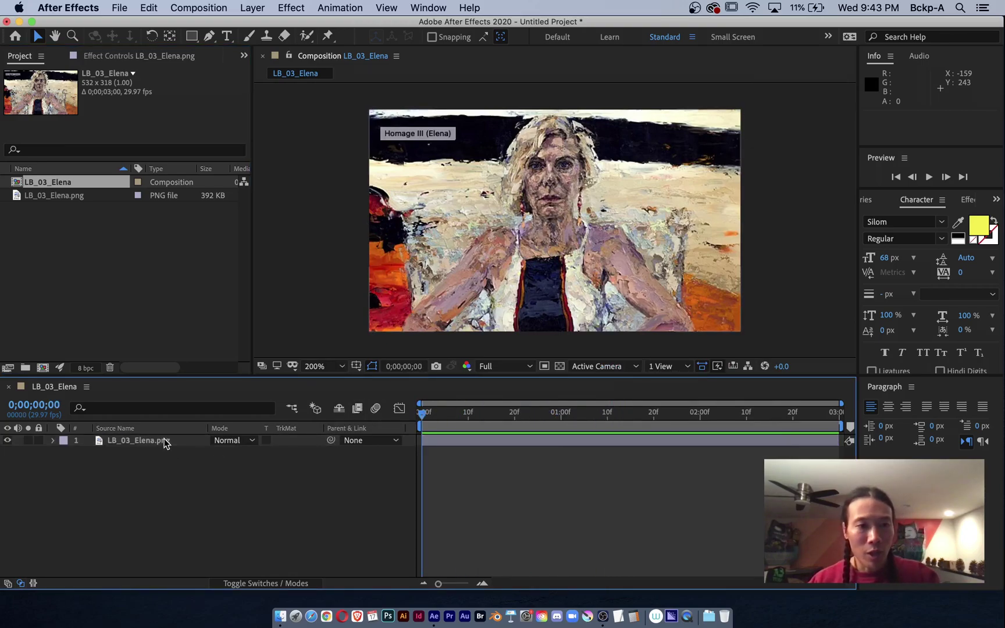
pyautogui.click(164, 440)
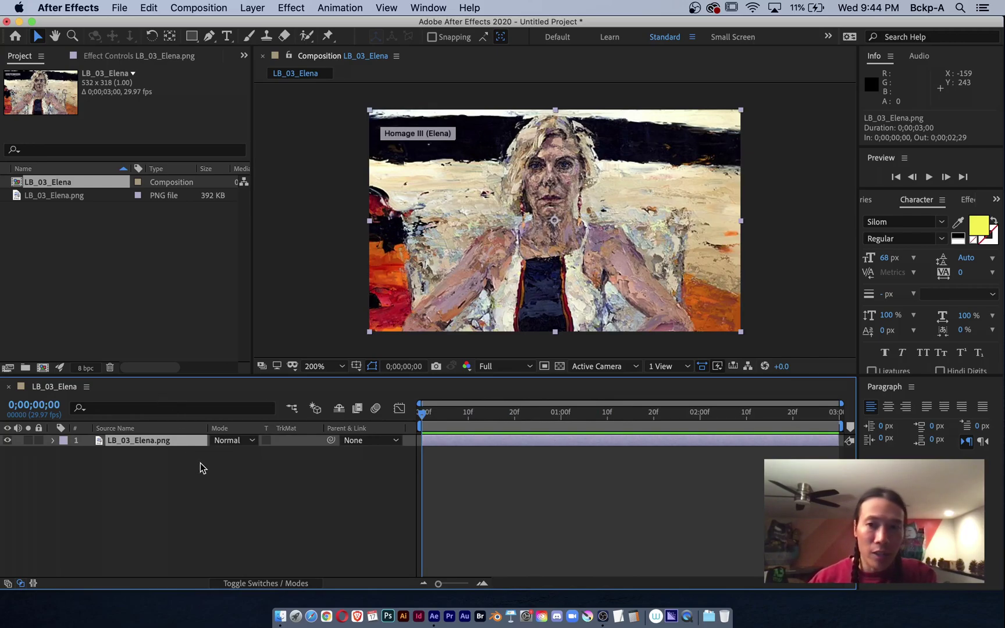
pyautogui.press('super+d')
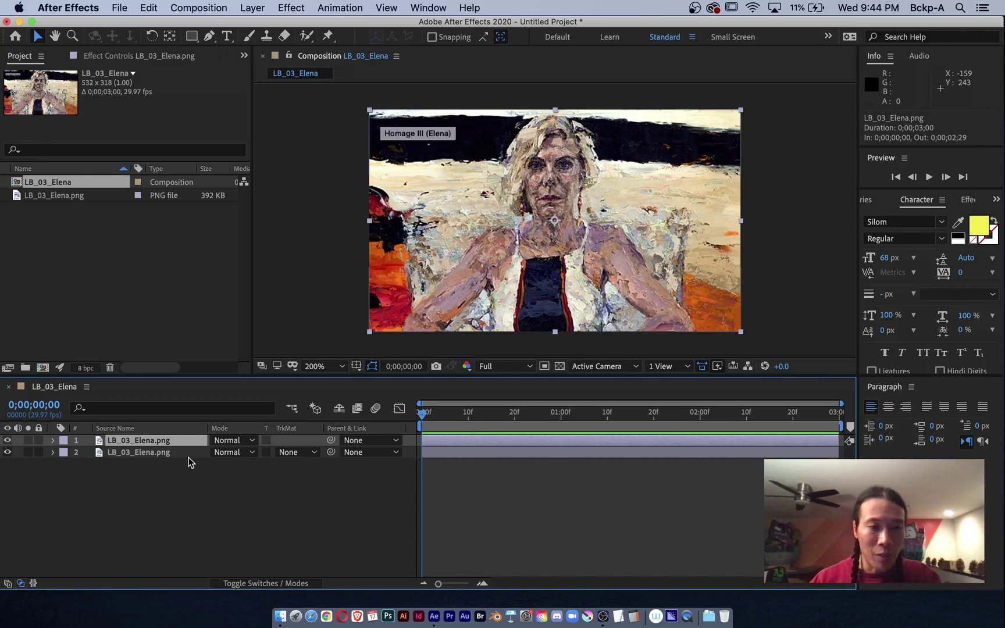
pyautogui.press('Return')
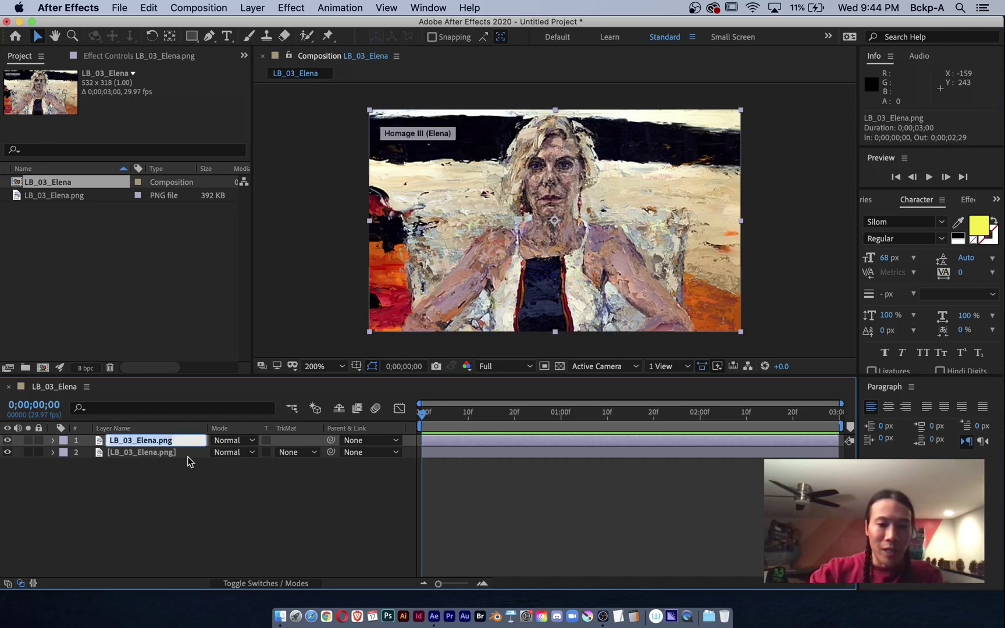
pyautogui.write('eyelids')
pyautogui.press('Return')
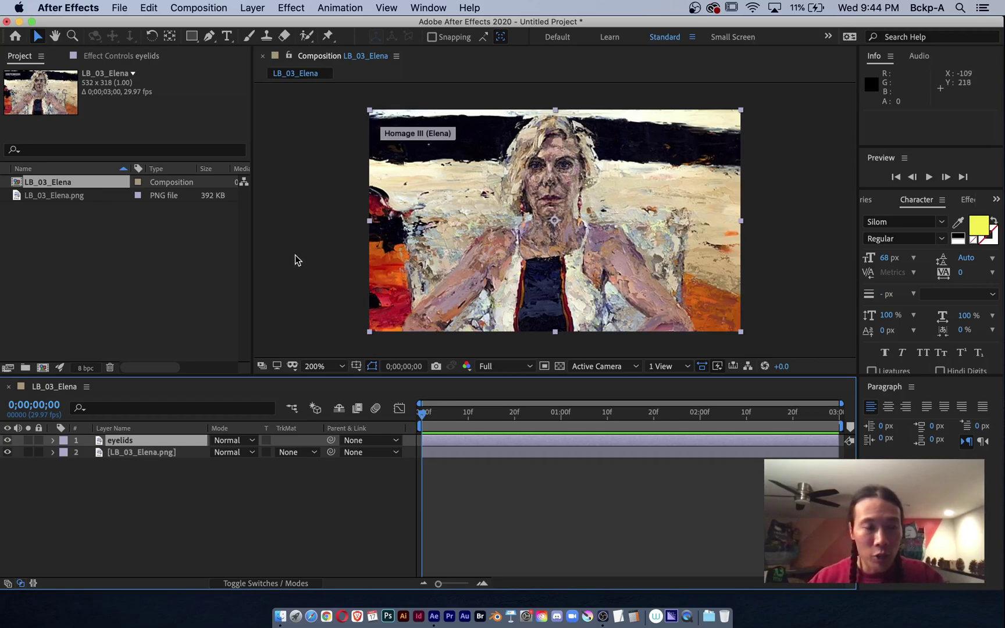
# Step: With the Pen tool active, zoom the viewer to 800% and pan to centre the face
pyautogui.click(208, 36)
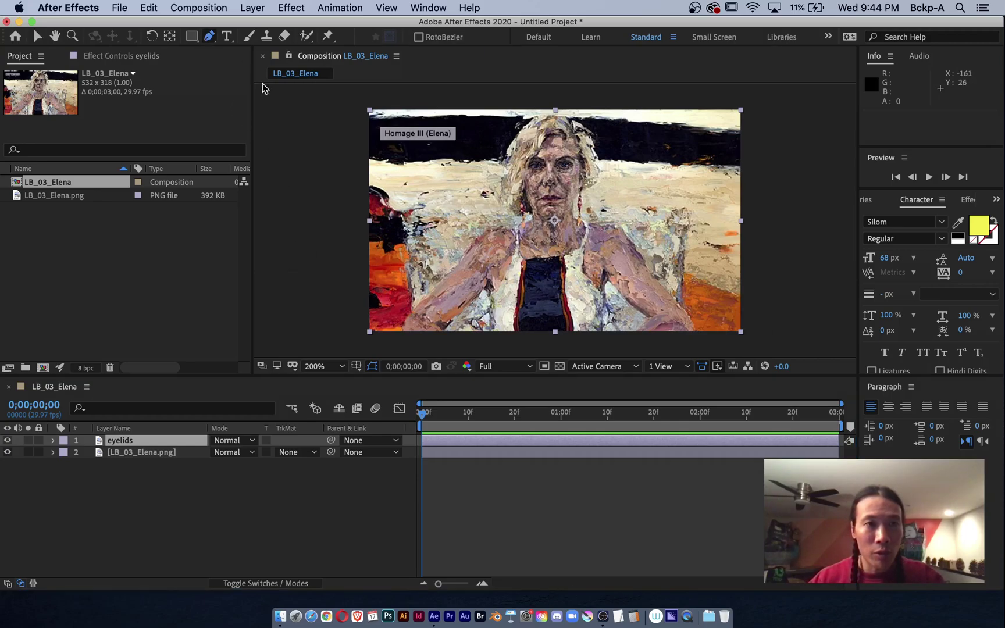
pyautogui.press('.')
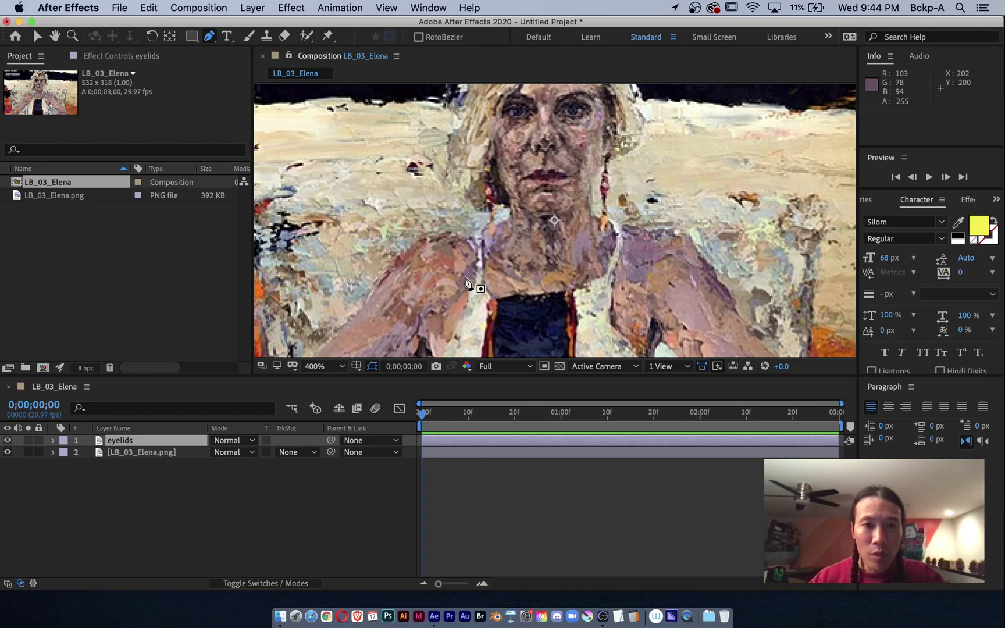
pyautogui.press('.')
pyautogui.press(',')
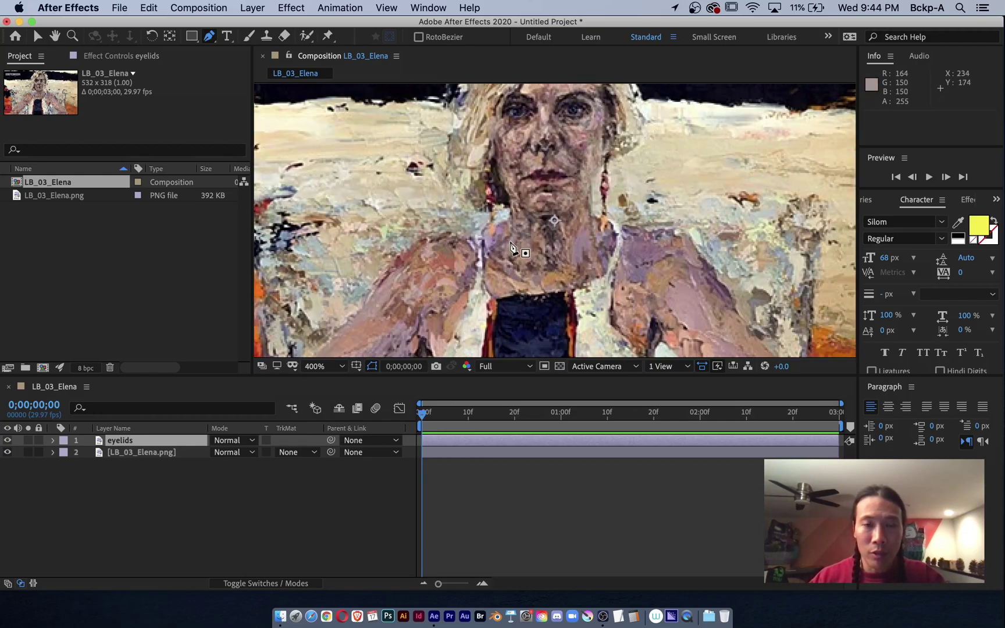
pyautogui.scroll(5, 506, 264)
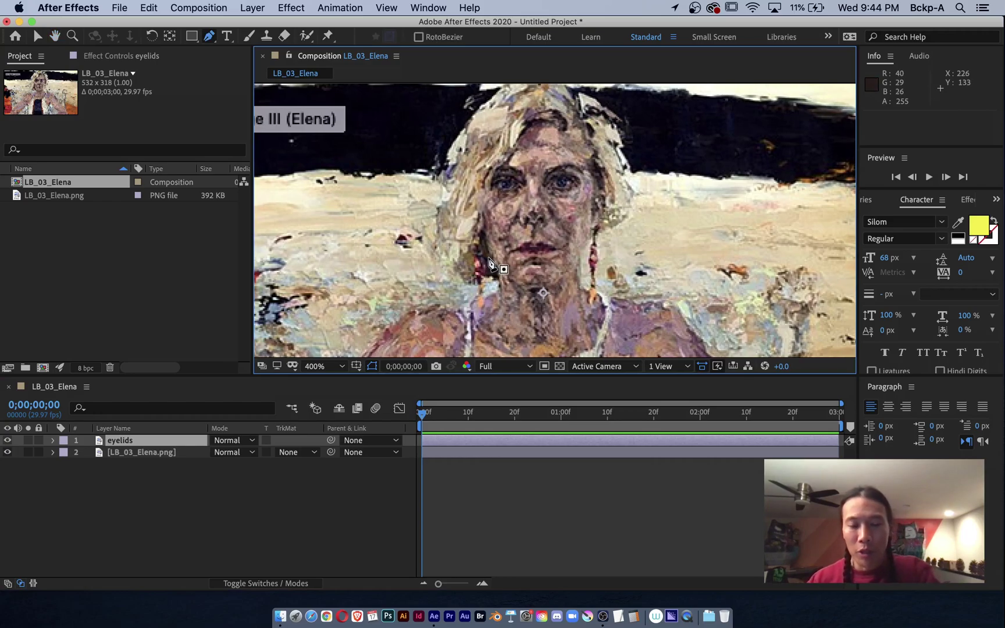
pyautogui.press(',')
pyautogui.press('.')
pyautogui.press('.')
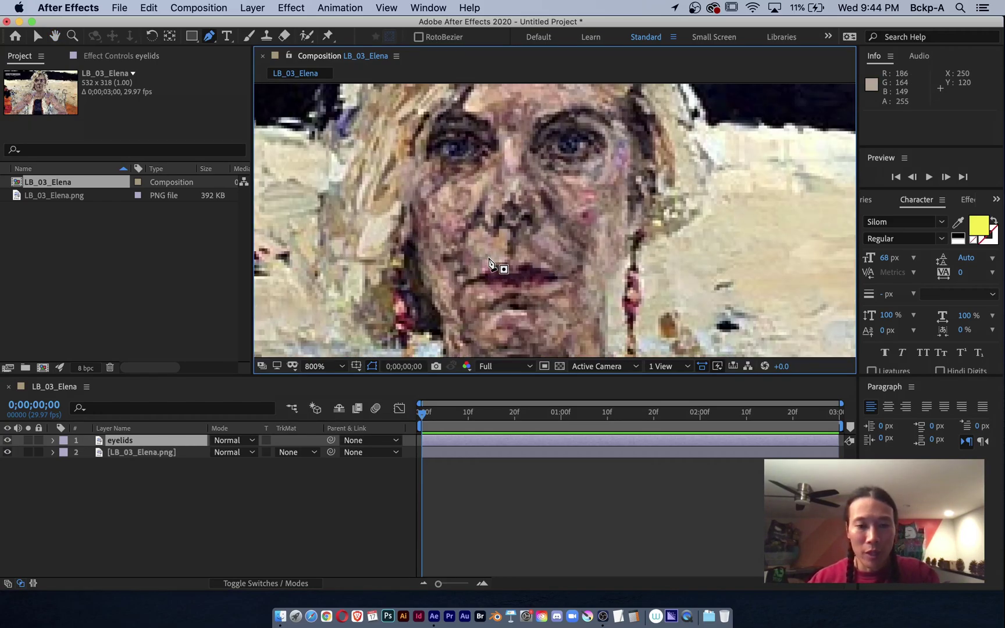
pyautogui.press('h')
pyautogui.moveTo(470, 275); pyautogui.dragTo(494, 311)
pyautogui.press('g')
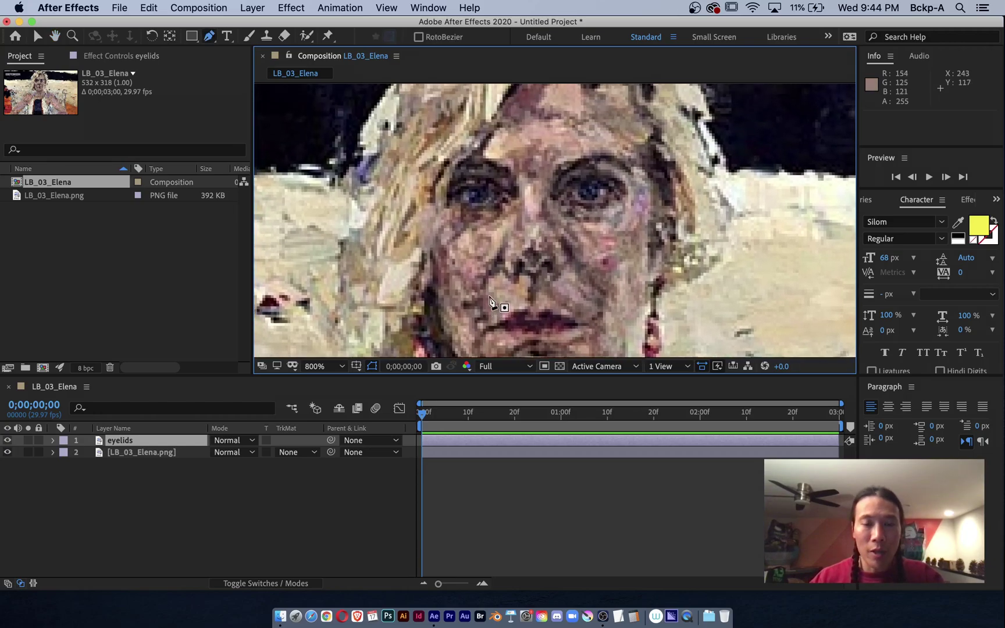
# Step: Solo the eyelids layer and draw a closed four-point eye-shaped Mask 1 around the left eye
pyautogui.click(30, 441)
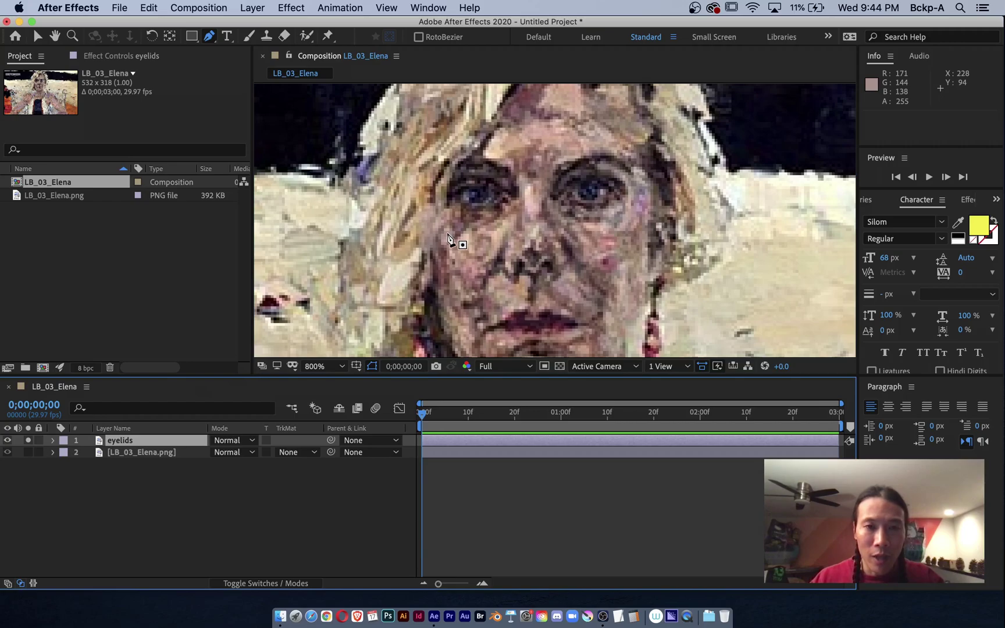
pyautogui.click(447, 233)
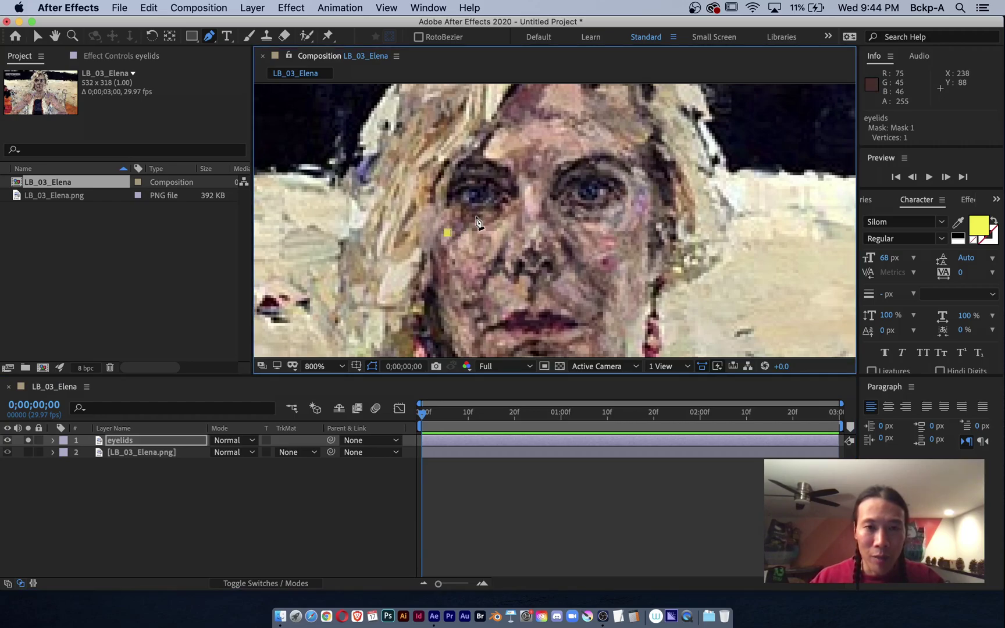
pyautogui.click(475, 217)
pyautogui.moveTo(488, 215); pyautogui.dragTo(462, 246)
pyautogui.click(505, 230)
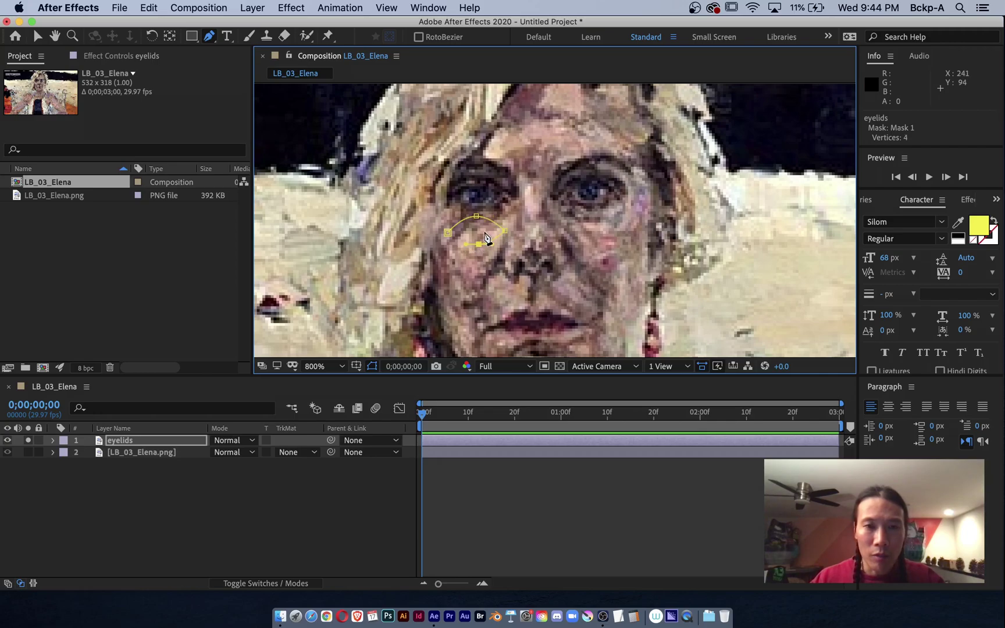
pyautogui.click(447, 234)
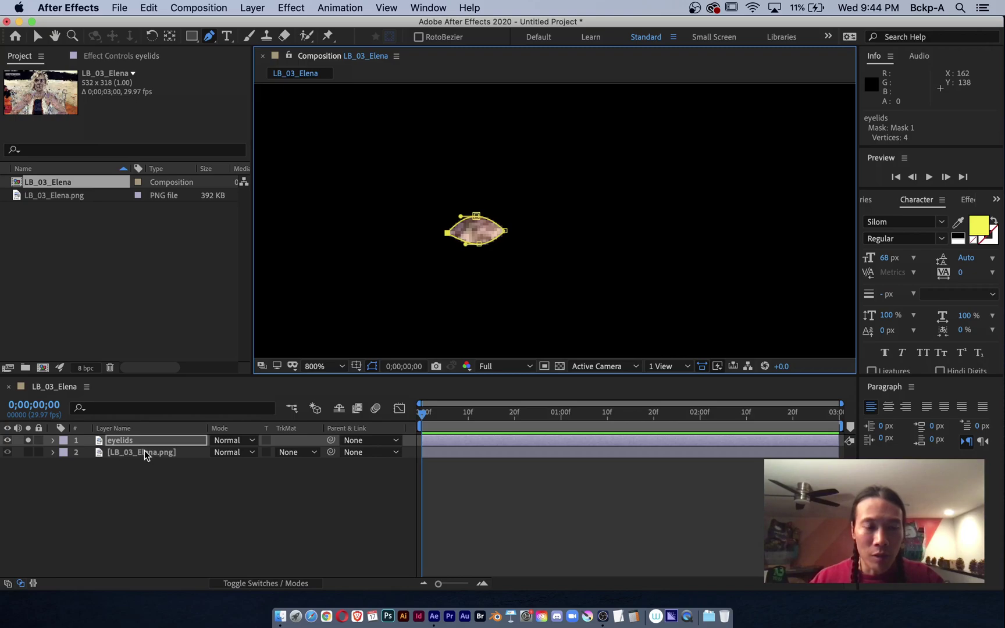
# Step: Toggle the eyelids solo and painting visibility to check the left eye mask
pyautogui.click(28, 440)
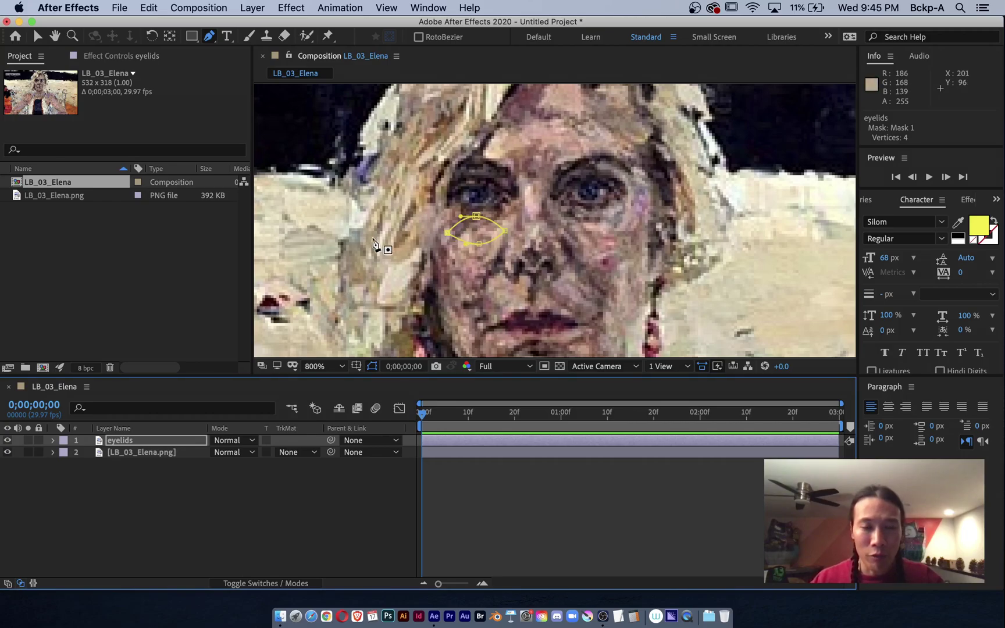
pyautogui.click(8, 453)
pyautogui.click(7, 453)
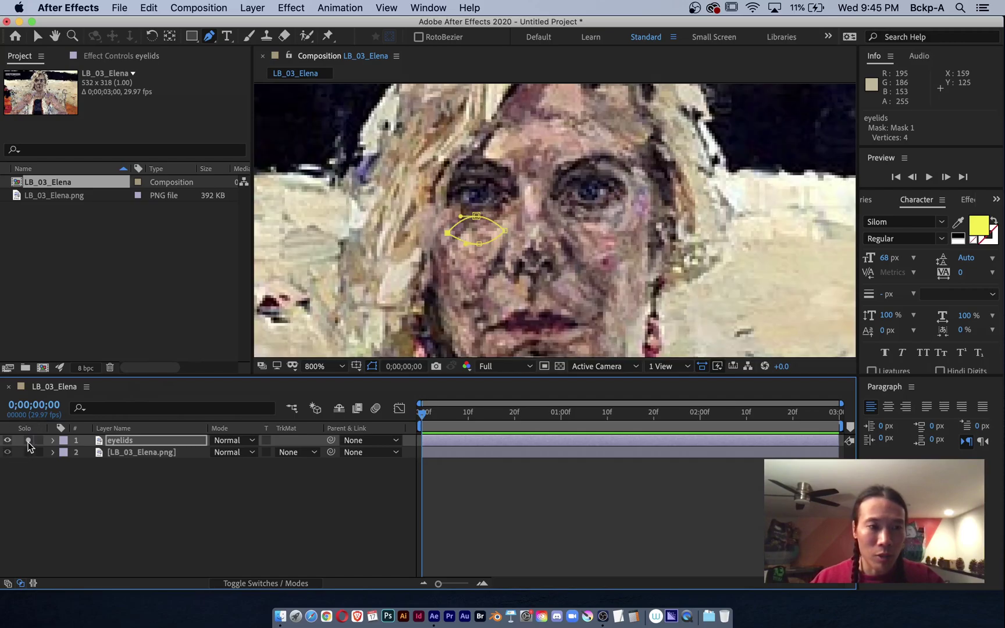
pyautogui.click(28, 441)
pyautogui.click(28, 441)
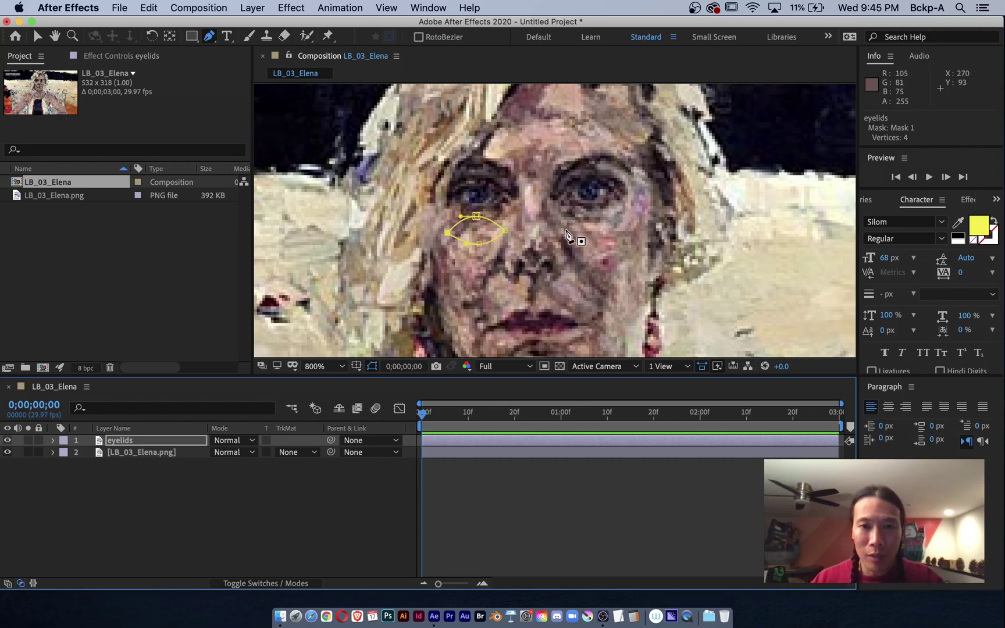
# Step: Draw a closed four-point Mask 2 around the right eye, then solo-check both masks
pyautogui.moveTo(562, 229); pyautogui.dragTo(589, 216)
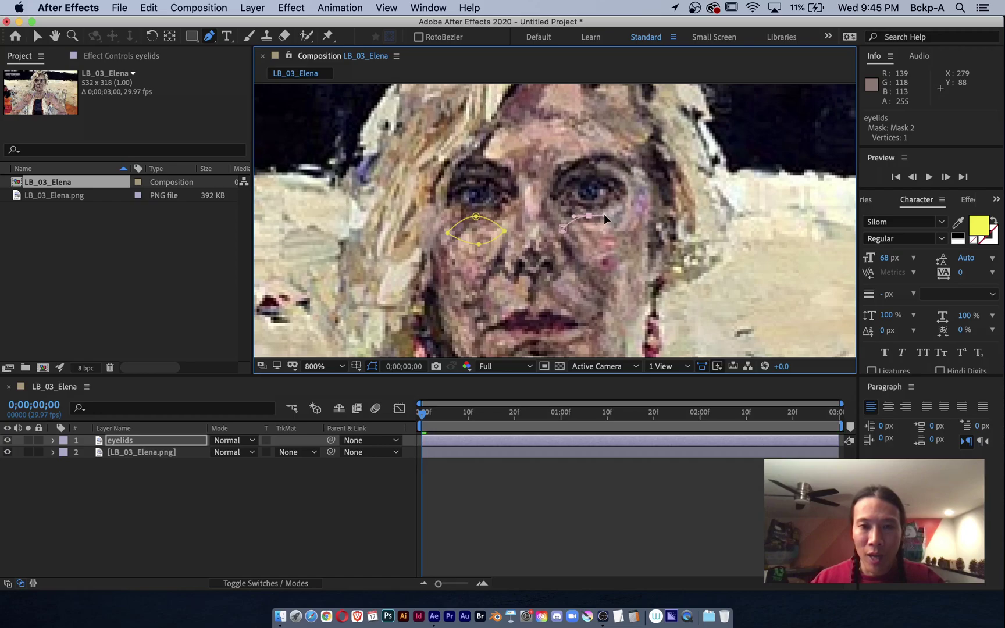
pyautogui.moveTo(603, 213); pyautogui.dragTo(603, 214)
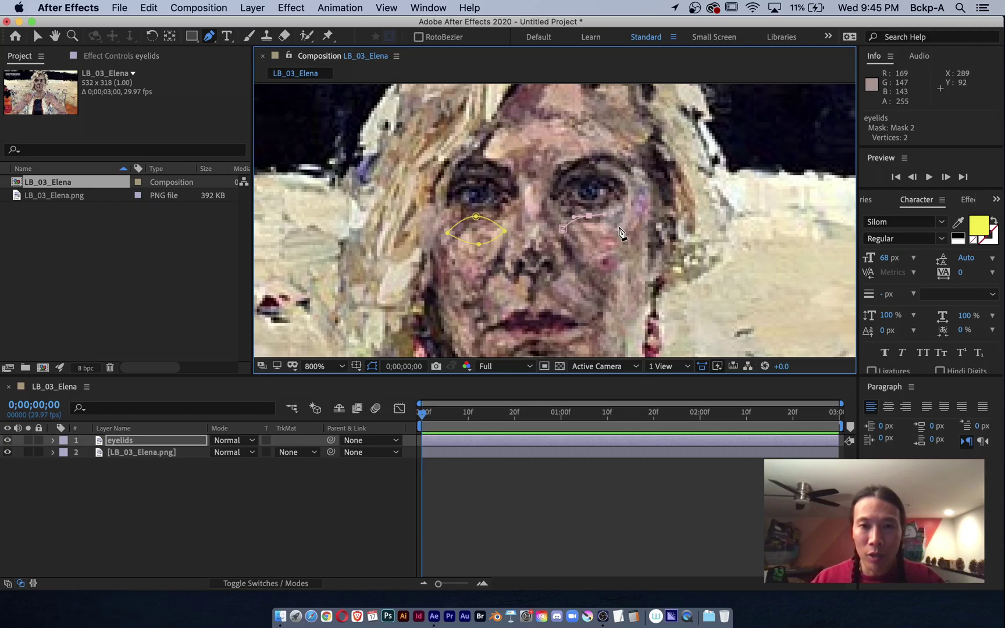
pyautogui.click(617, 227)
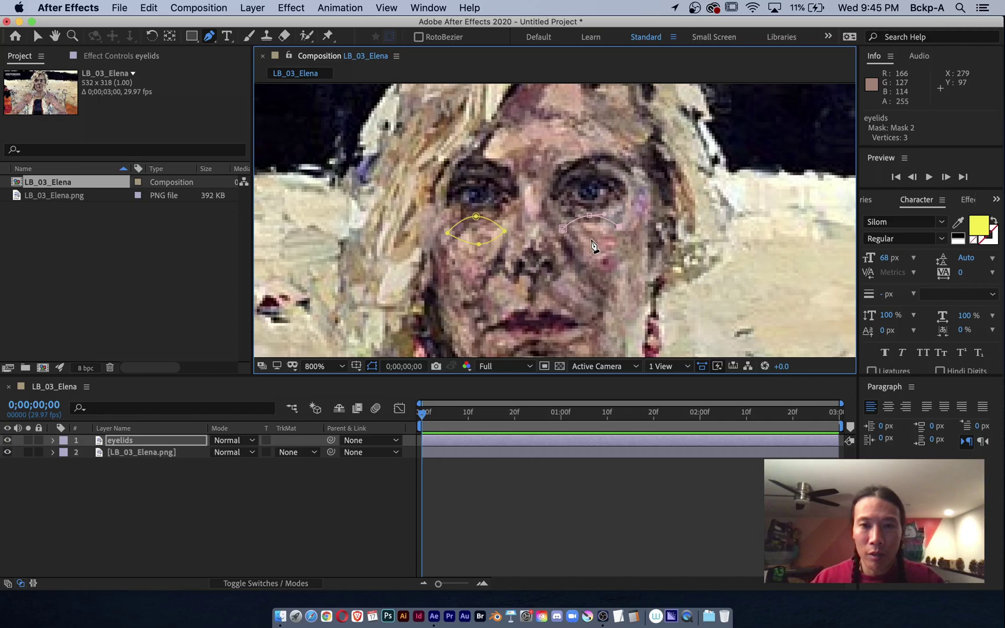
pyautogui.click(578, 239)
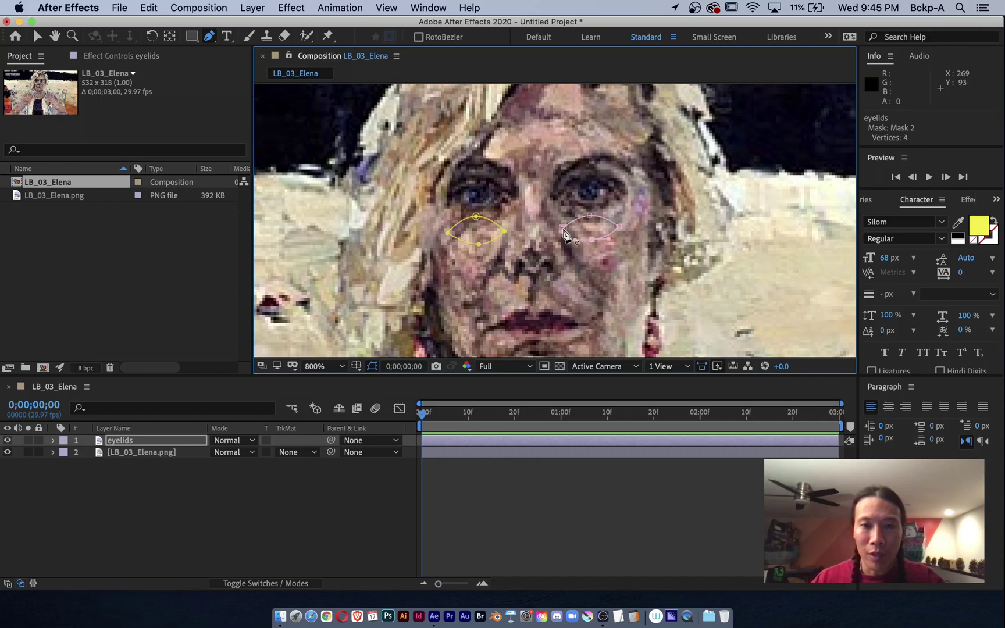
pyautogui.click(563, 232)
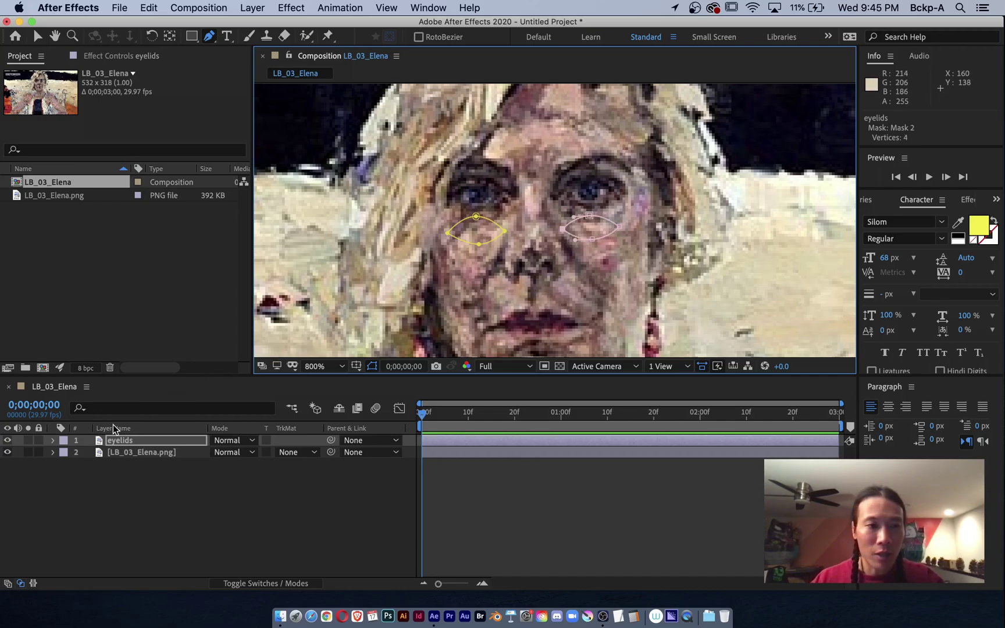
pyautogui.click(28, 441)
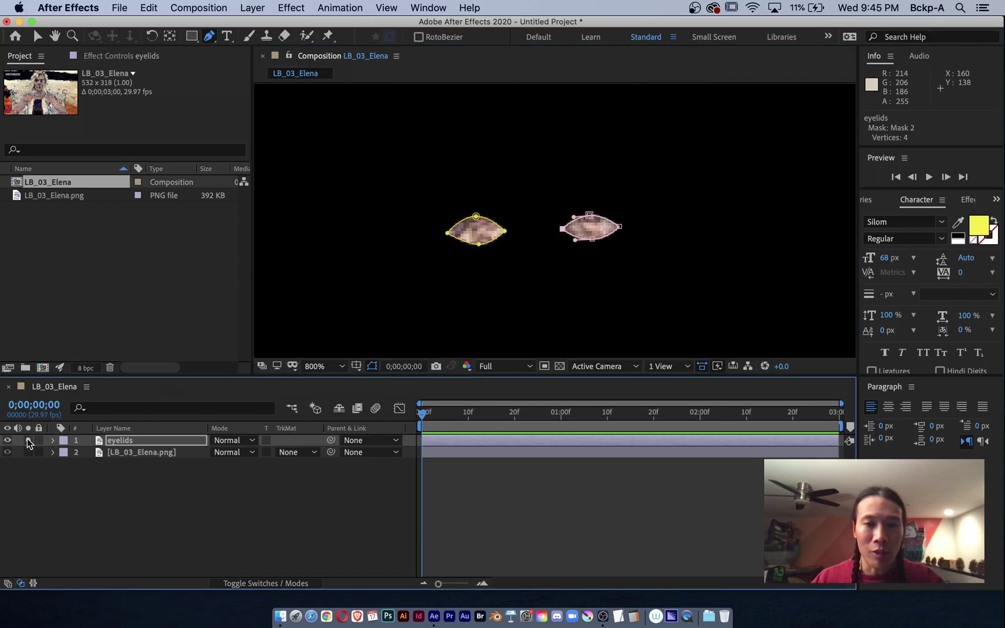
pyautogui.click(28, 441)
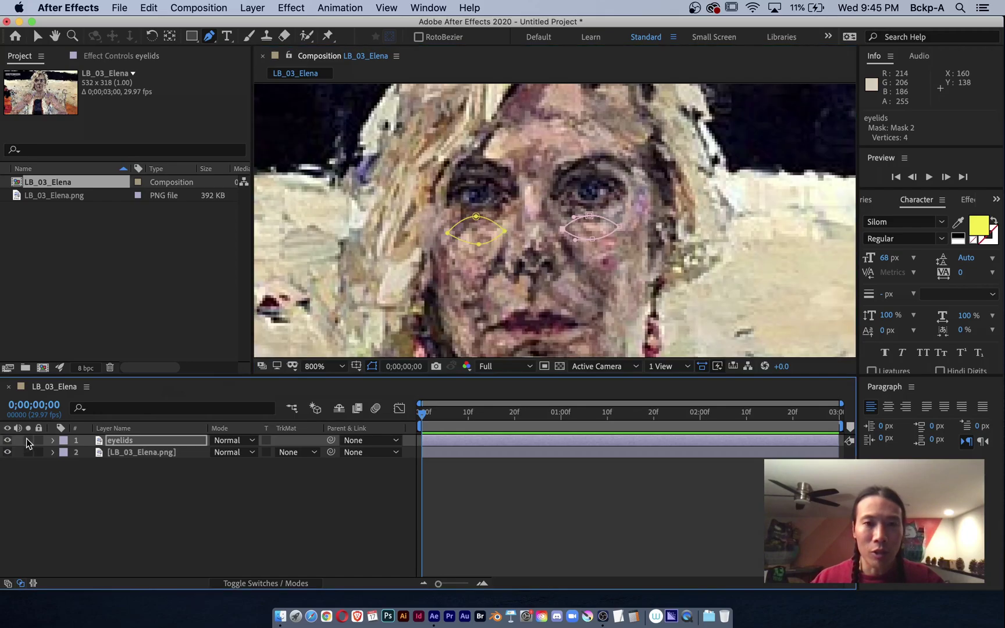
# Step: Select the eyelids layer, reveal its Position, and trial-move the masks, undoing a corner edit
pyautogui.click(165, 442)
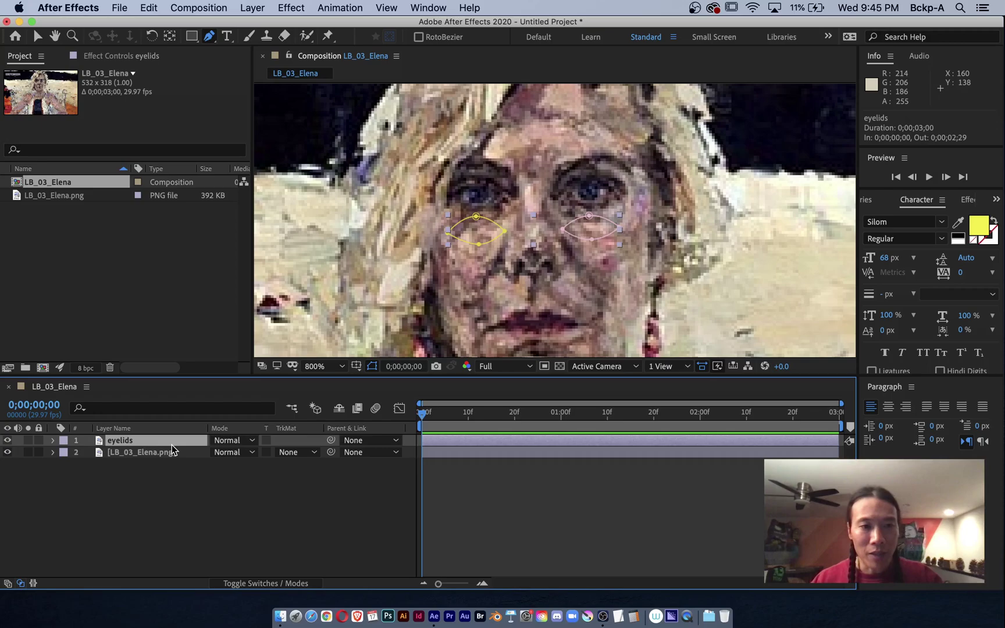
pyautogui.press('p')
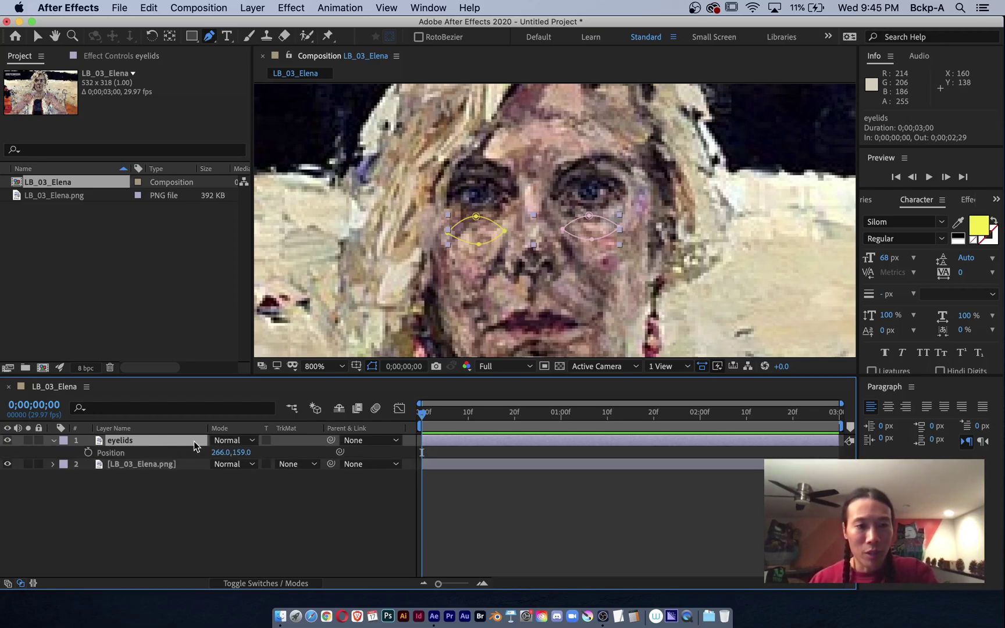
pyautogui.moveTo(243, 452)
pyautogui.mouseDown()
pyautogui.moveTo(232, 452)
pyautogui.moveTo(252, 447)
pyautogui.mouseUp()
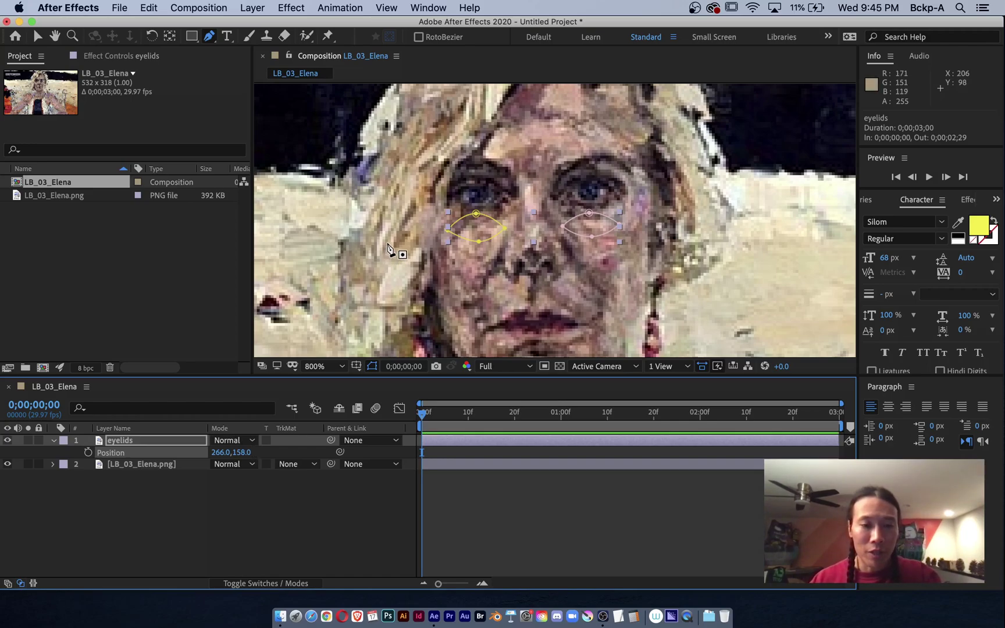
pyautogui.press('v')
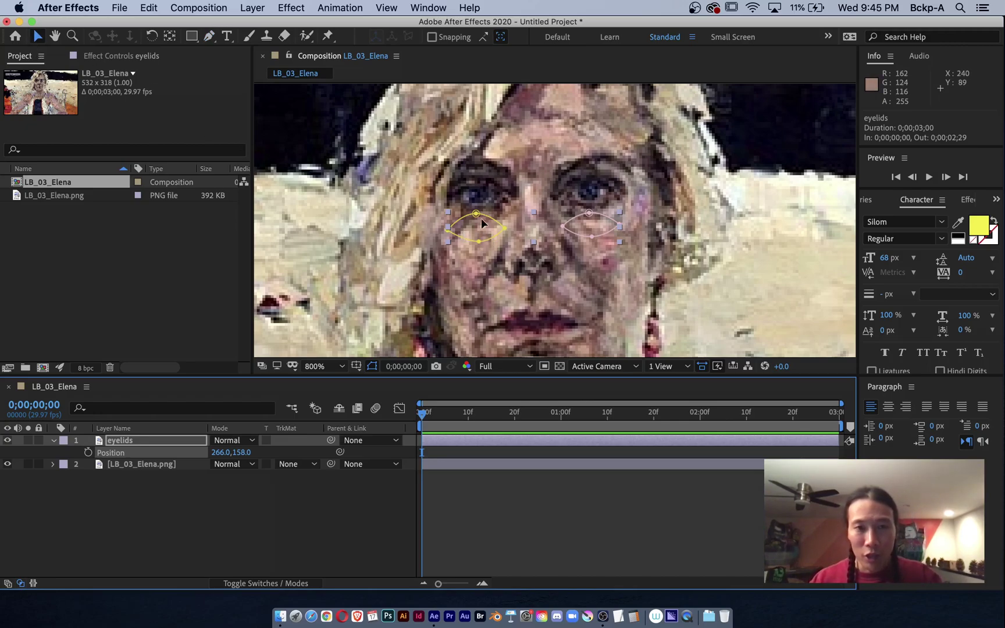
pyautogui.moveTo(481, 228)
pyautogui.mouseDown()
pyautogui.moveTo(483, 197)
pyautogui.moveTo(476, 223)
pyautogui.mouseUp()
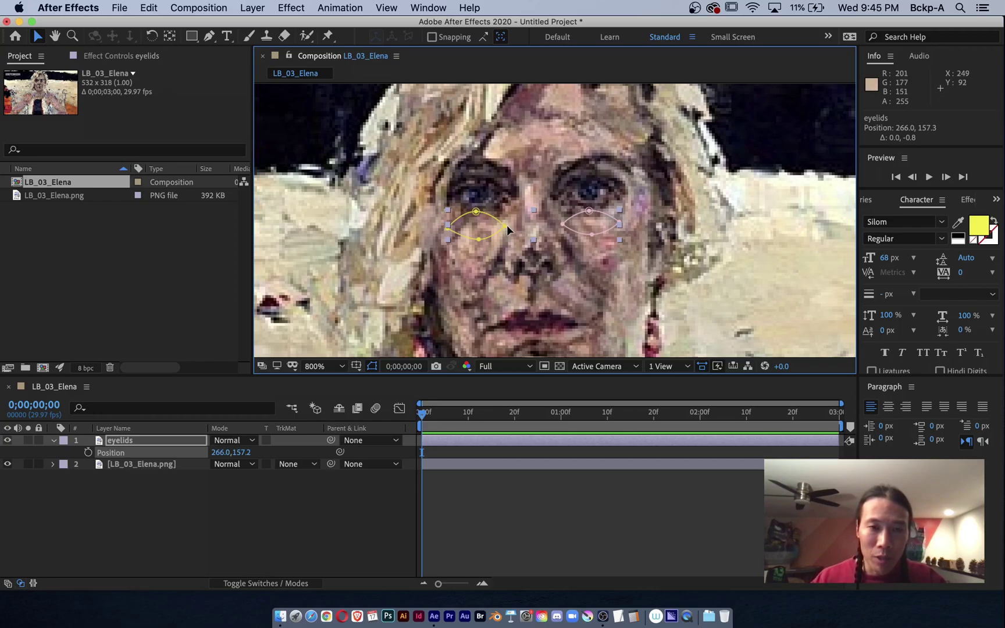
pyautogui.moveTo(505, 225); pyautogui.dragTo(505, 193)
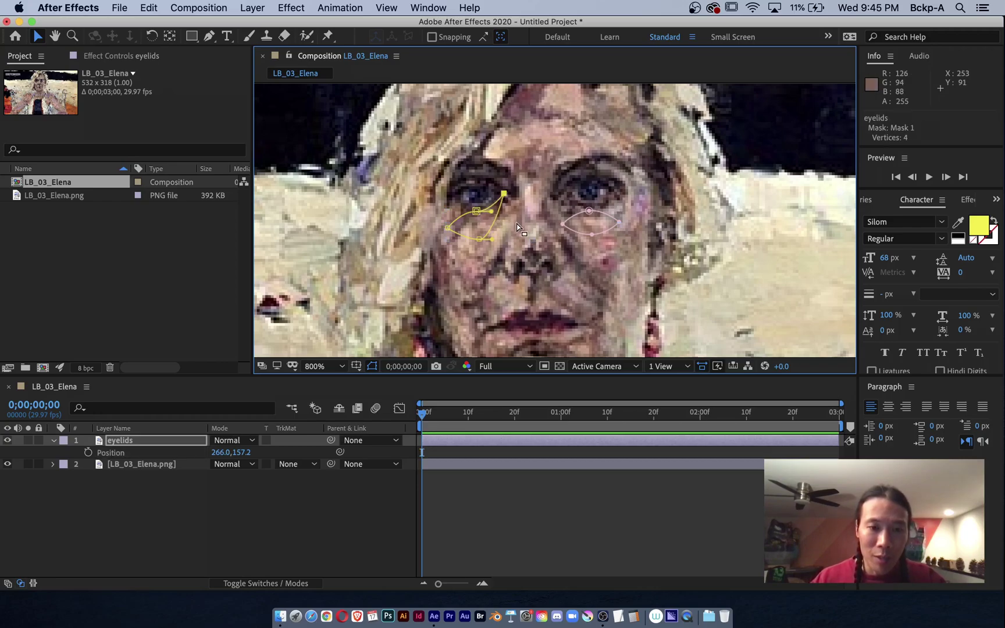
pyautogui.press('super+z')
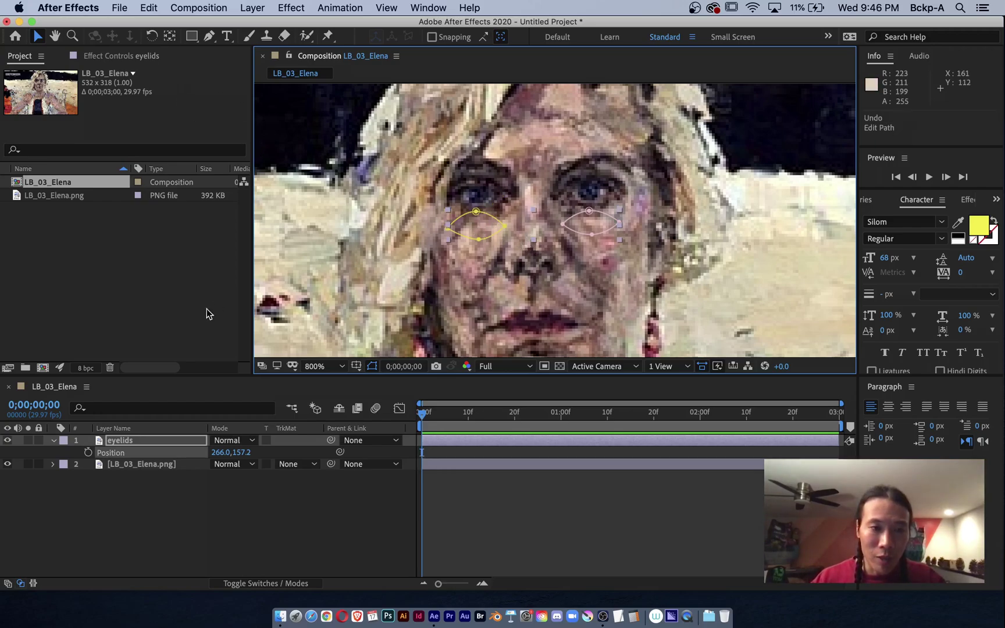
# Step: Drag the eyelids layer up about 10 px to Position 266.0,146.2 over the painted eyes
pyautogui.click(28, 440)
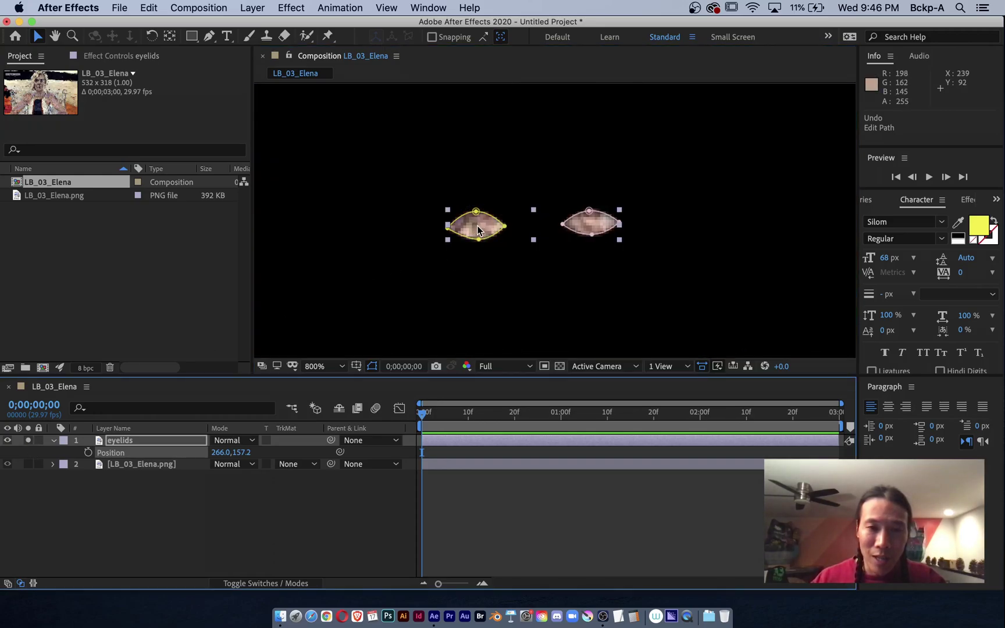
pyautogui.moveTo(476, 230); pyautogui.dragTo(479, 219)
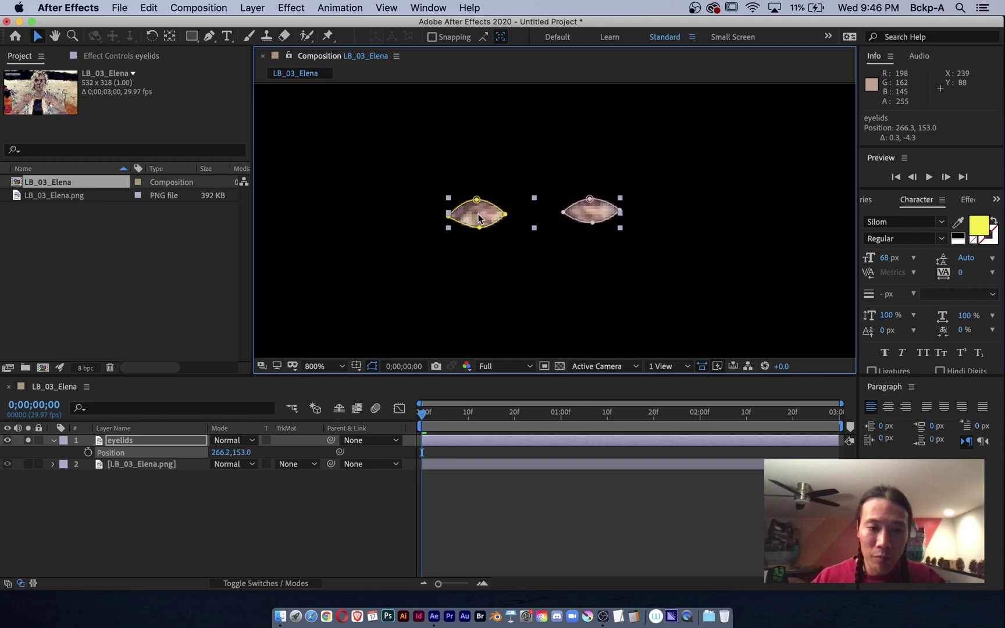
pyautogui.press('super+z')
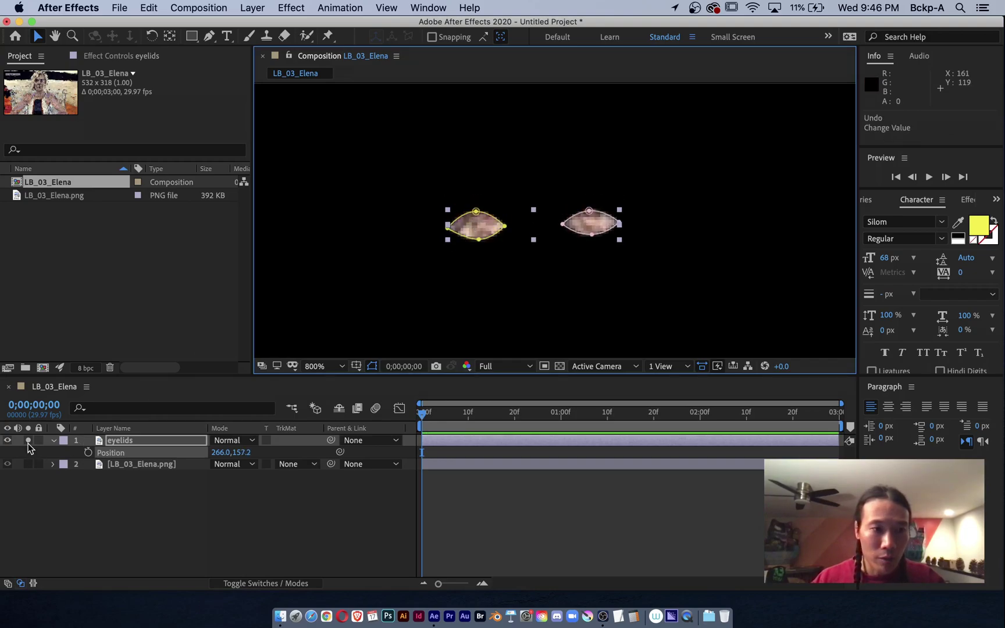
pyautogui.click(28, 440)
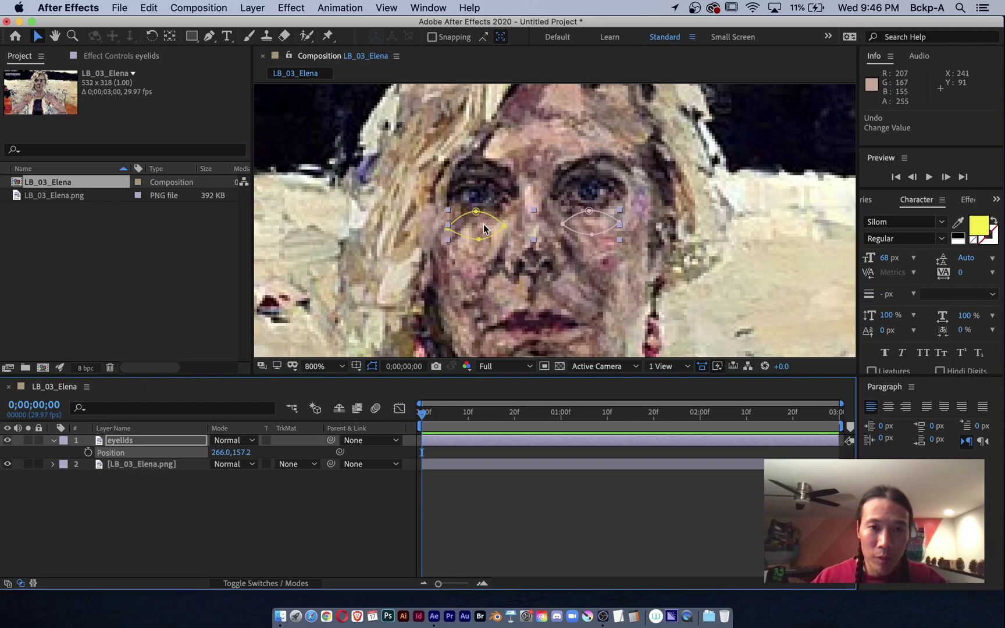
pyautogui.moveTo(485, 228); pyautogui.dragTo(477, 197)
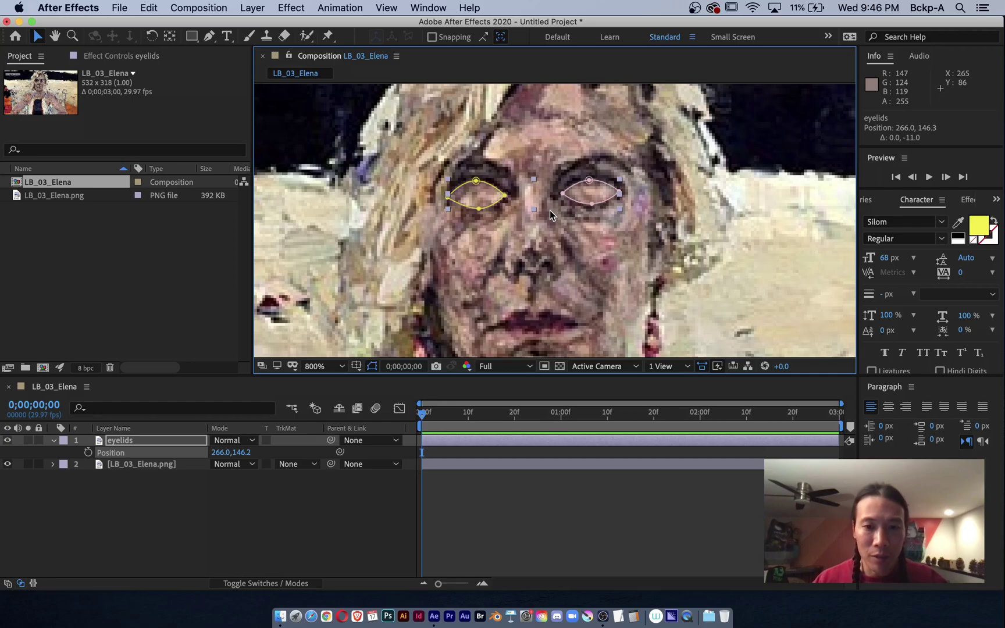
# Step: Reveal the eyelids layer's masks and rename Mask 1 to 'left eye mask'
pyautogui.click(141, 443)
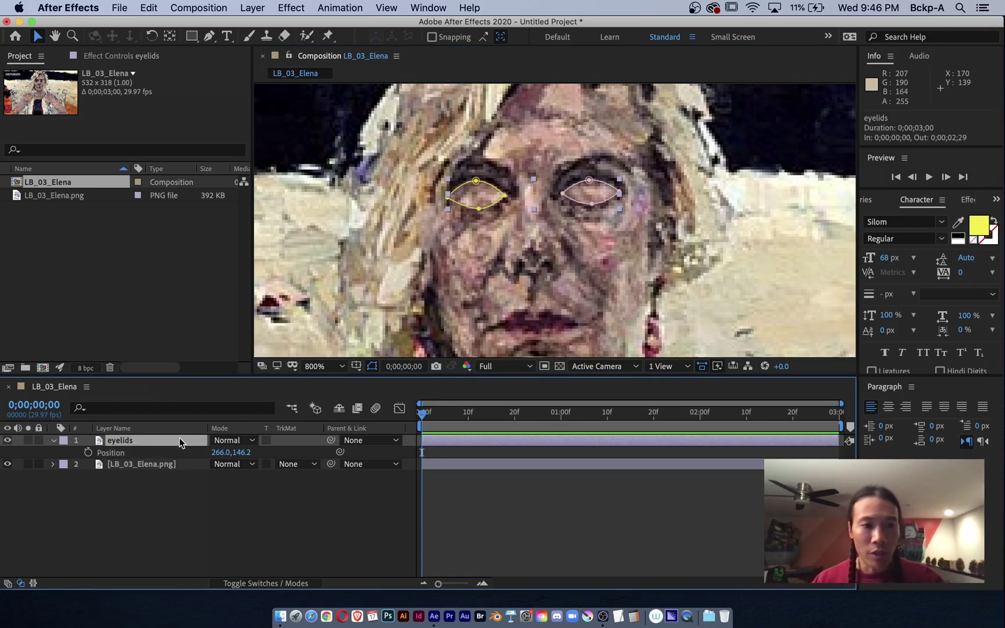
pyautogui.press('m')
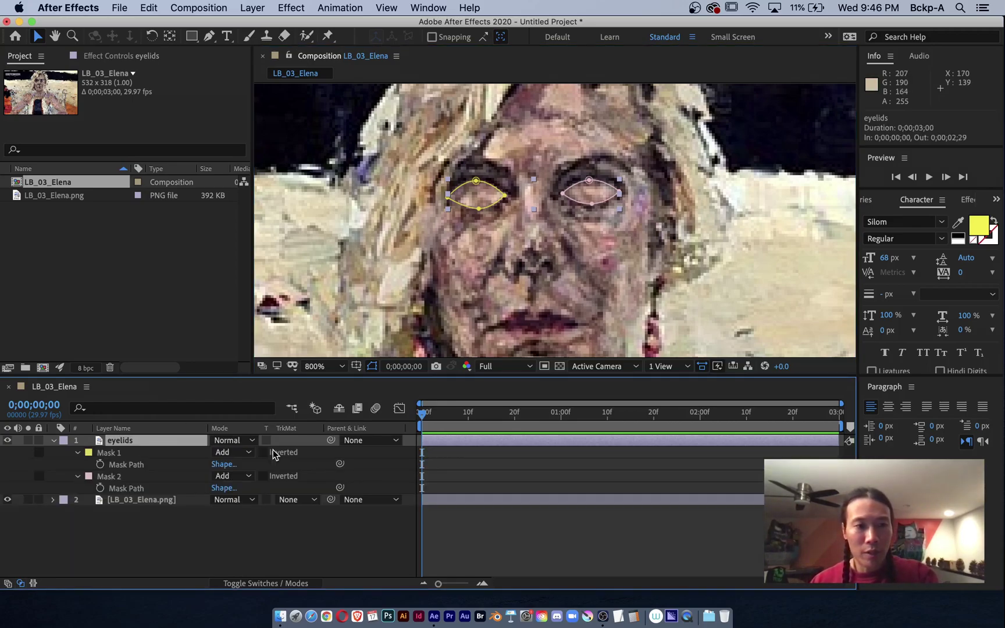
pyautogui.click(113, 454)
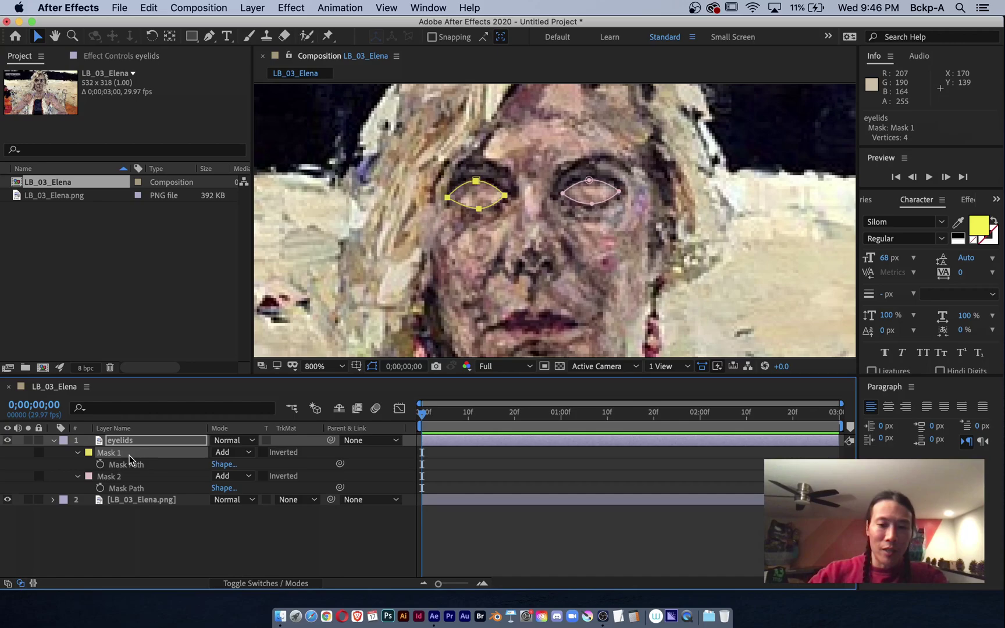
pyautogui.press('Return')
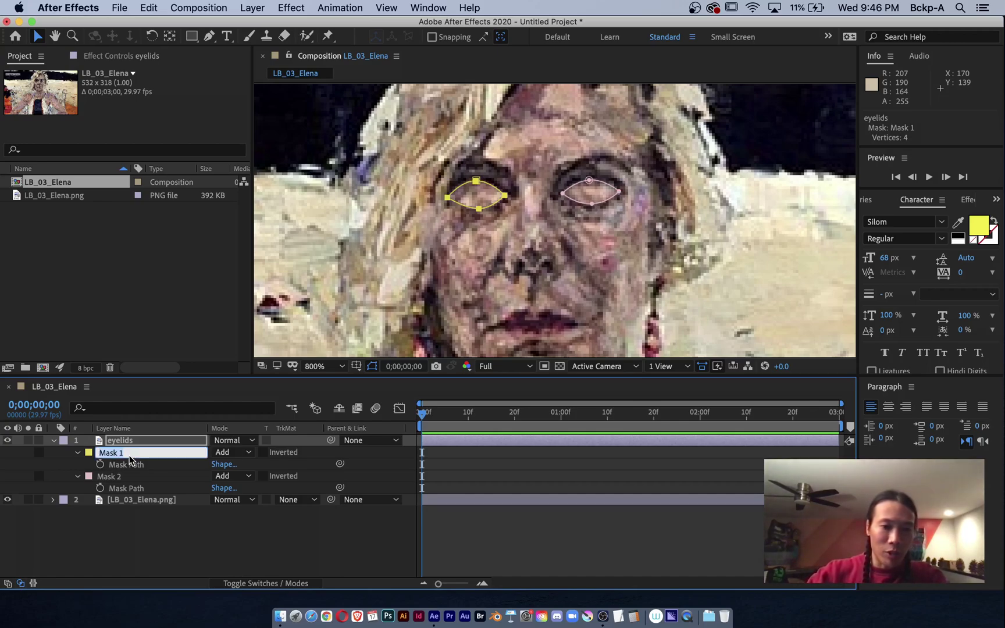
pyautogui.write('left eye m')
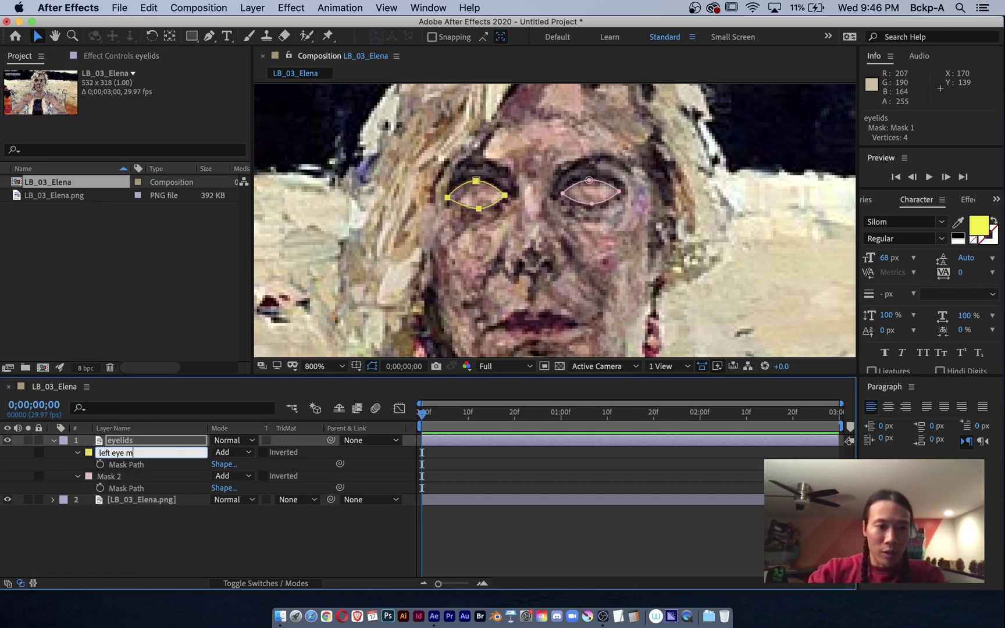
pyautogui.press('Return')
# Step: Rename Mask 2 to 'right eye mask'
pyautogui.click(117, 478)
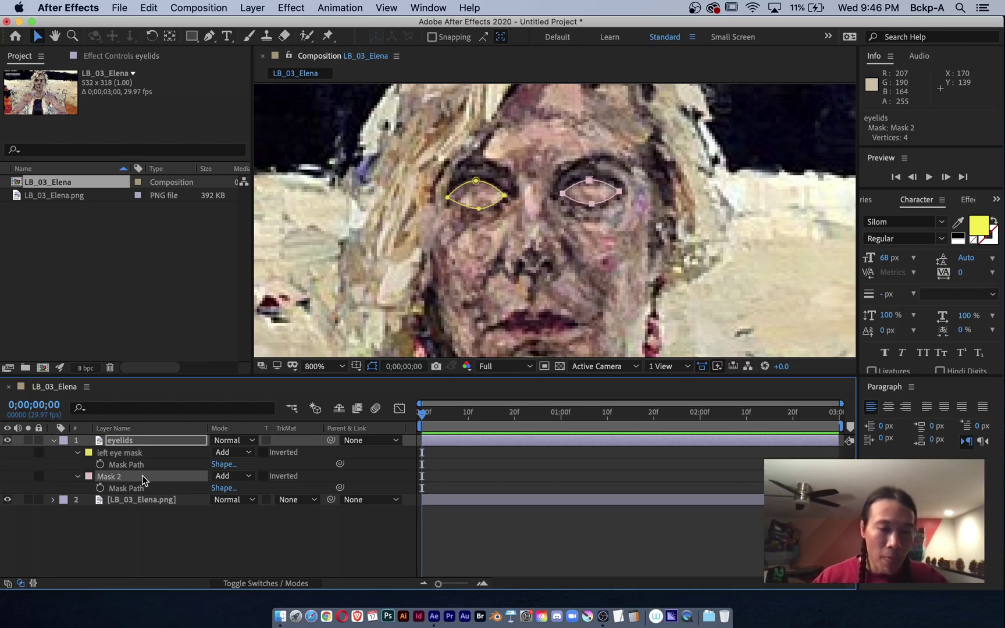
pyautogui.press('Return')
pyautogui.write('r')
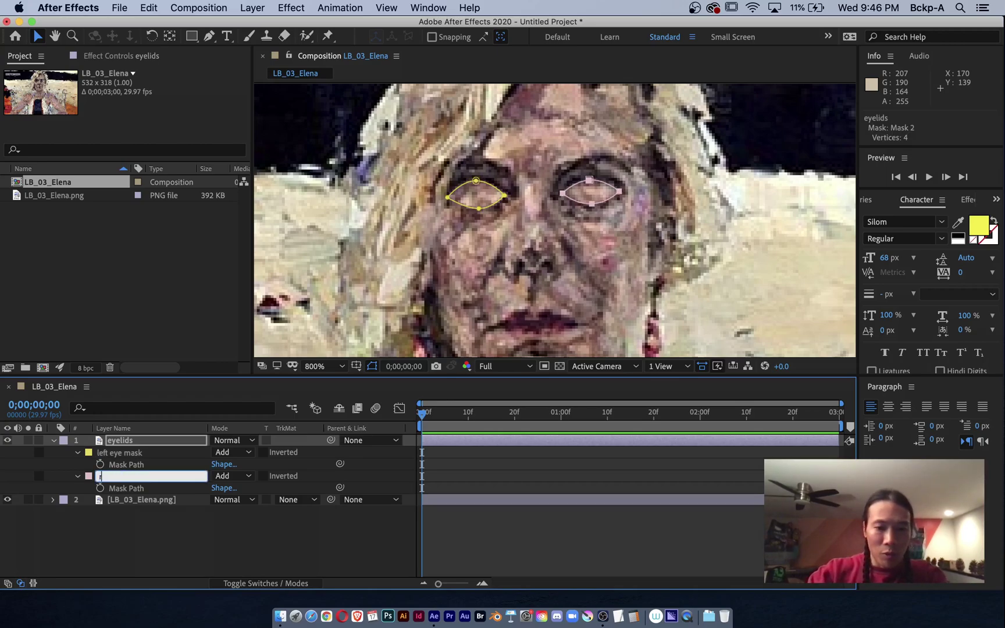
pyautogui.write('ight eye mask')
pyautogui.press('Return')
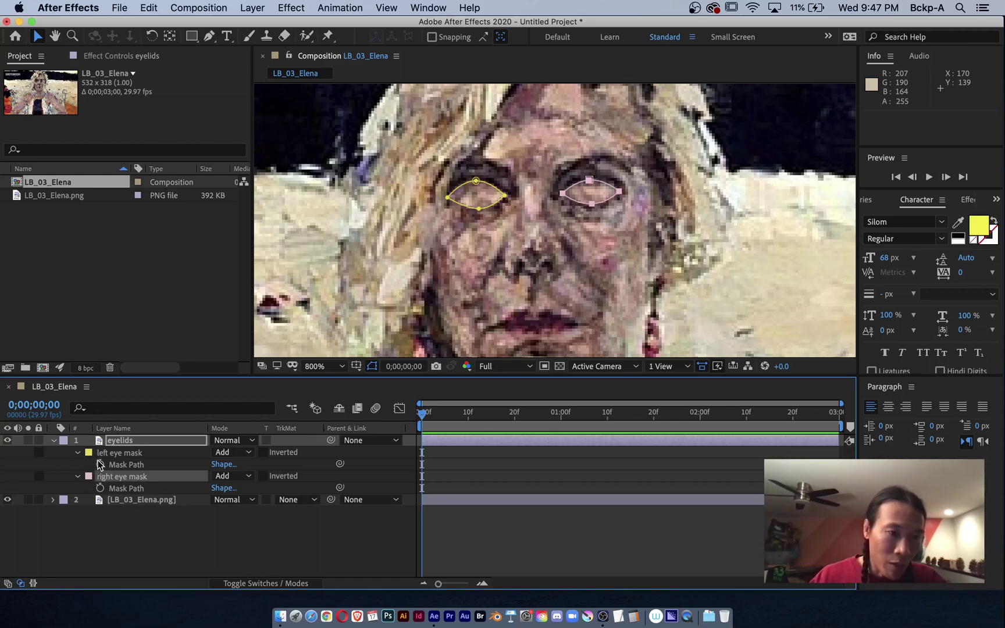
# Step: Set the right eye mask's colour swatch to bright red FF0004
pyautogui.click(89, 476)
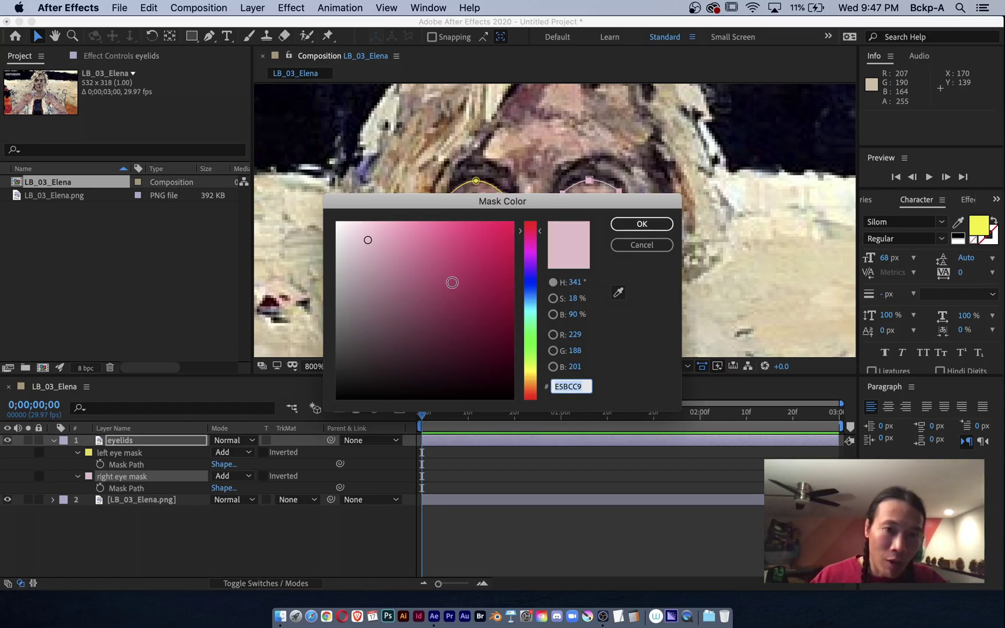
pyautogui.moveTo(451, 283); pyautogui.dragTo(514, 221)
pyautogui.click(541, 232)
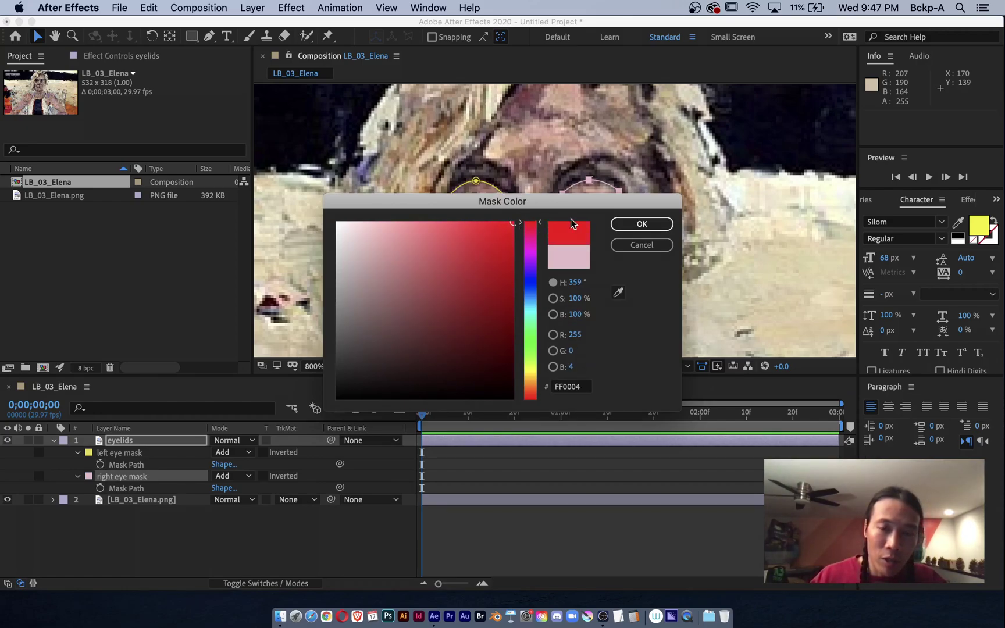
pyautogui.click(642, 228)
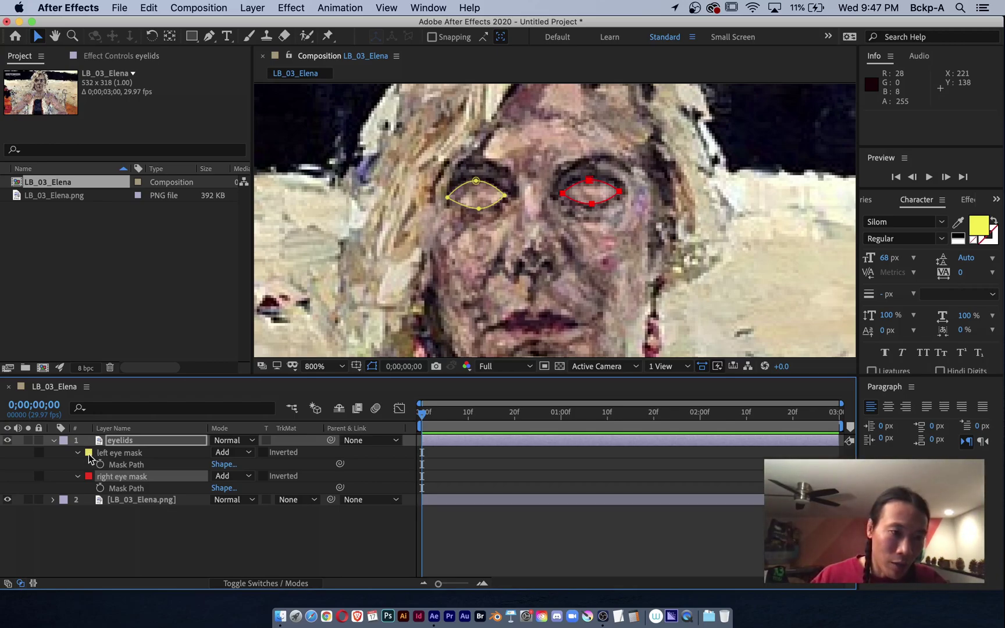
# Step: Set the left eye mask colour to lavender E28EFF and move the playhead to about 0;00;01;04
pyautogui.click(89, 453)
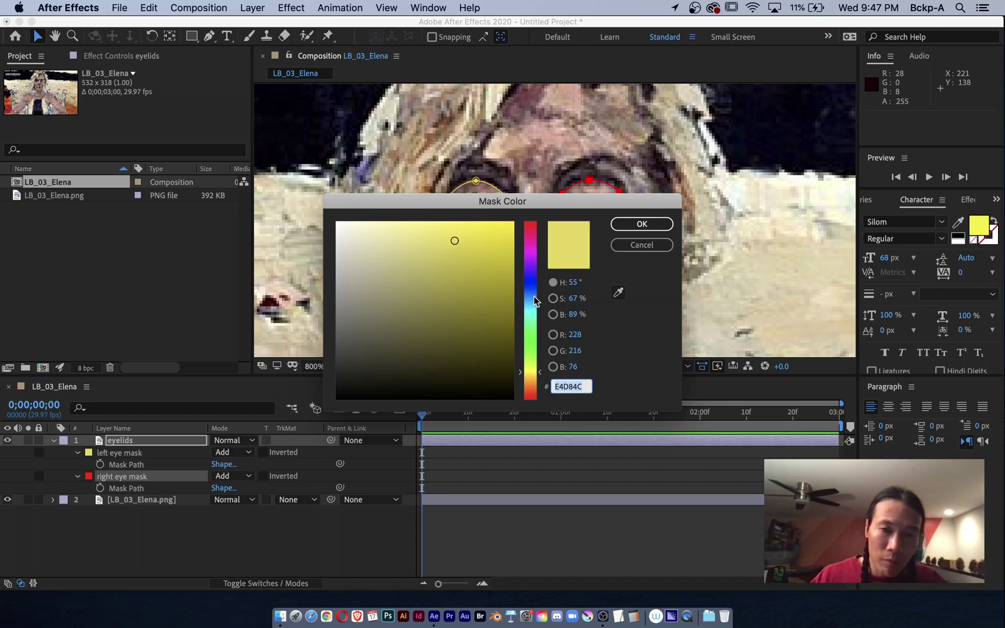
pyautogui.click(531, 261)
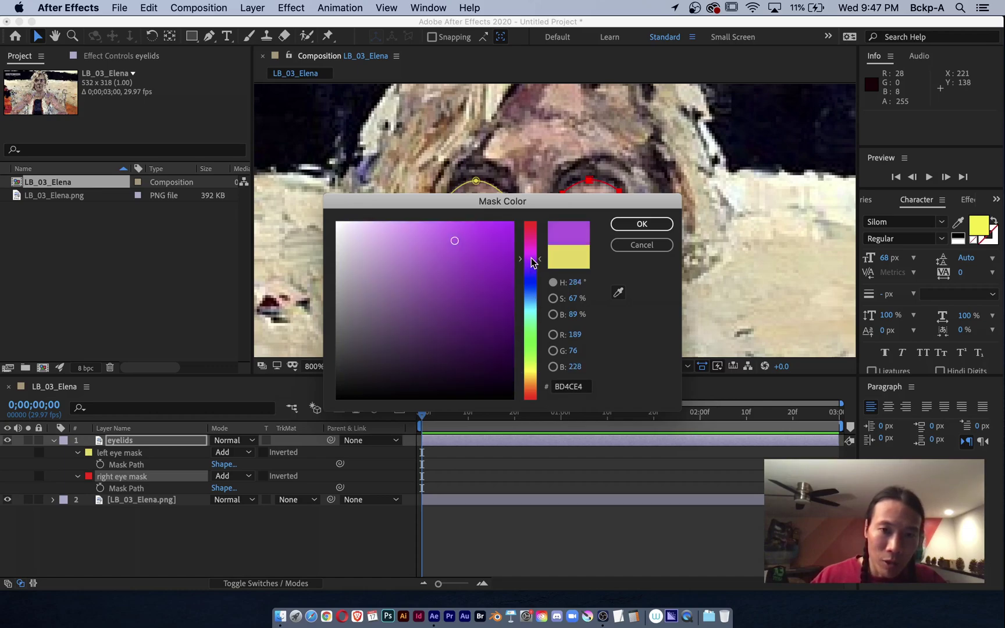
pyautogui.moveTo(441, 231); pyautogui.dragTo(416, 221)
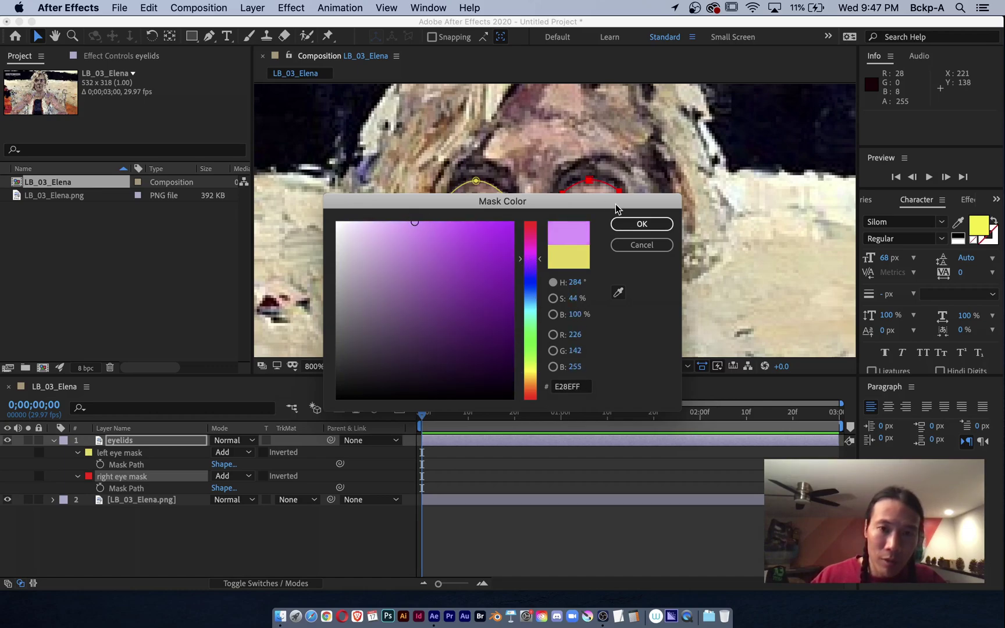
pyautogui.click(642, 224)
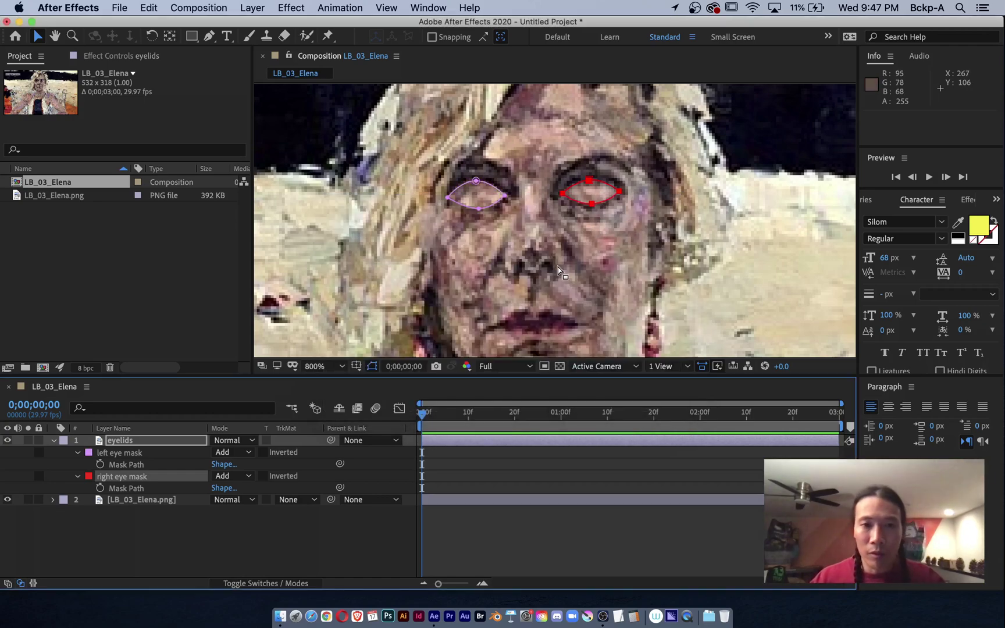
pyautogui.moveTo(426, 414); pyautogui.dragTo(579, 426)
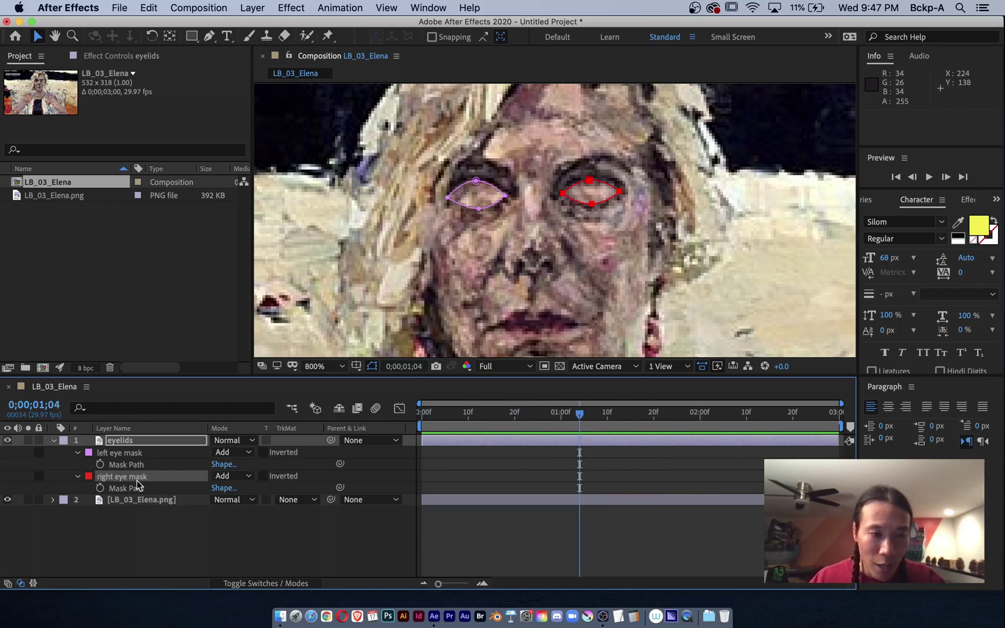
# Step: Set Mask Path keyframes on both eye masks at 0;00;01;04, then step back to 0;00;01;01
pyautogui.click(100, 464)
pyautogui.click(100, 488)
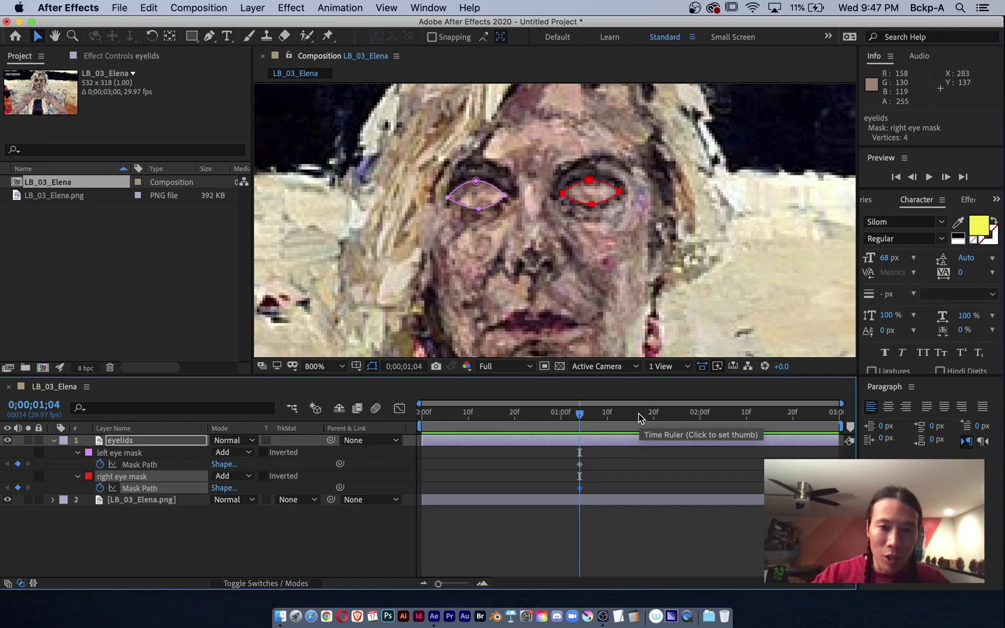
pyautogui.press('pageup')
pyautogui.press('pageup')
pyautogui.press('pageup')
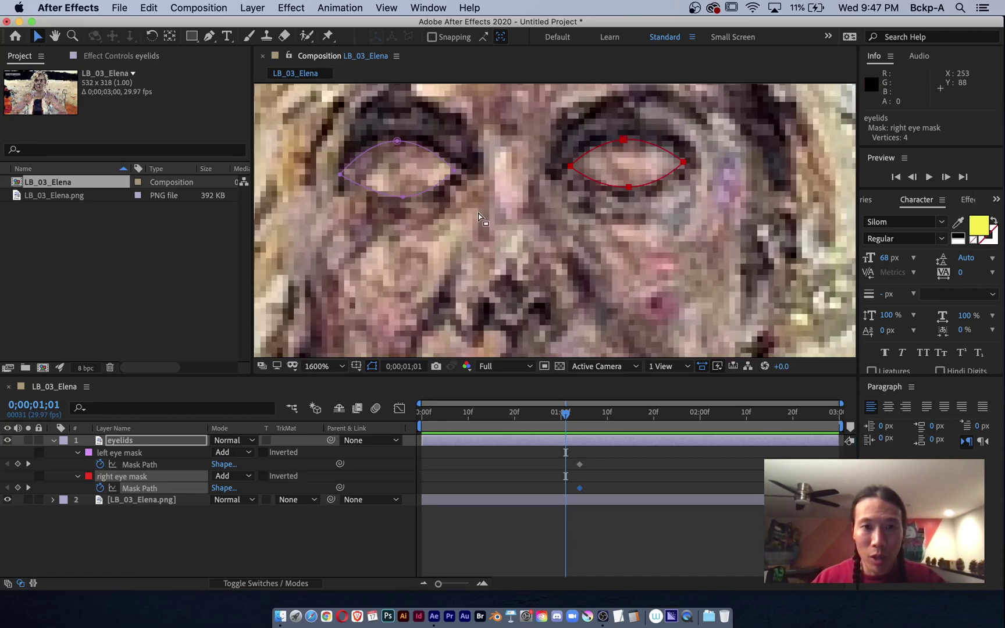
# Step: Zoom in on the eyes and try reshaping the left eye mask, undoing both attempts
pyautogui.press('.')
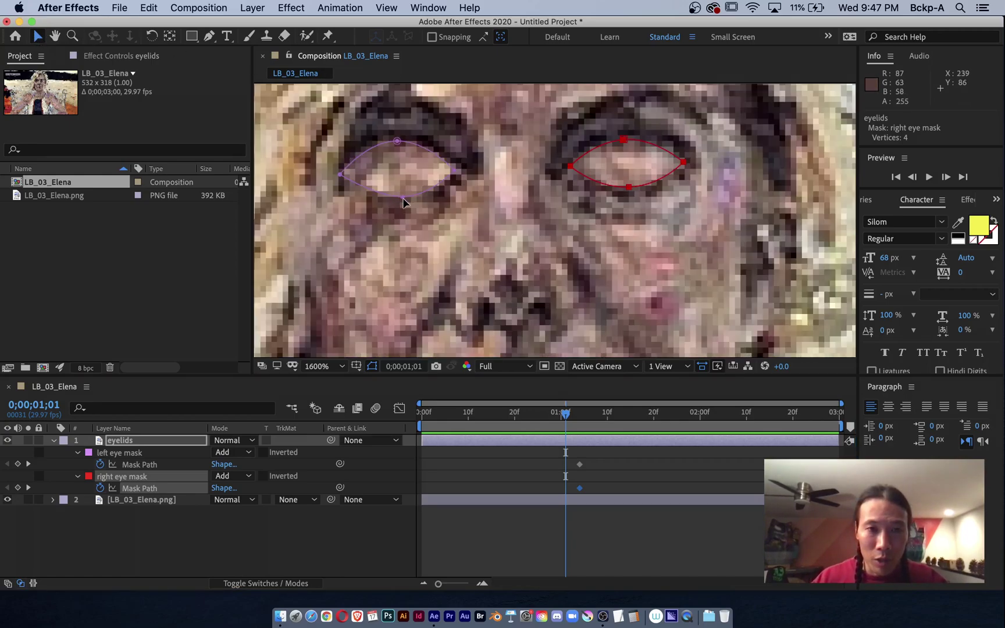
pyautogui.moveTo(404, 199); pyautogui.dragTo(398, 146)
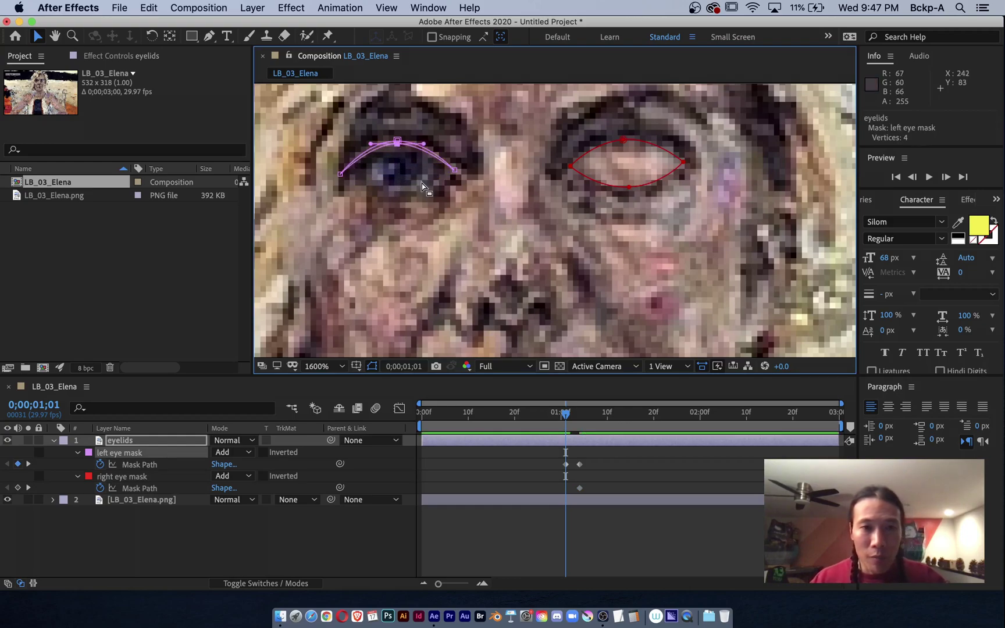
pyautogui.press('cmd+z')
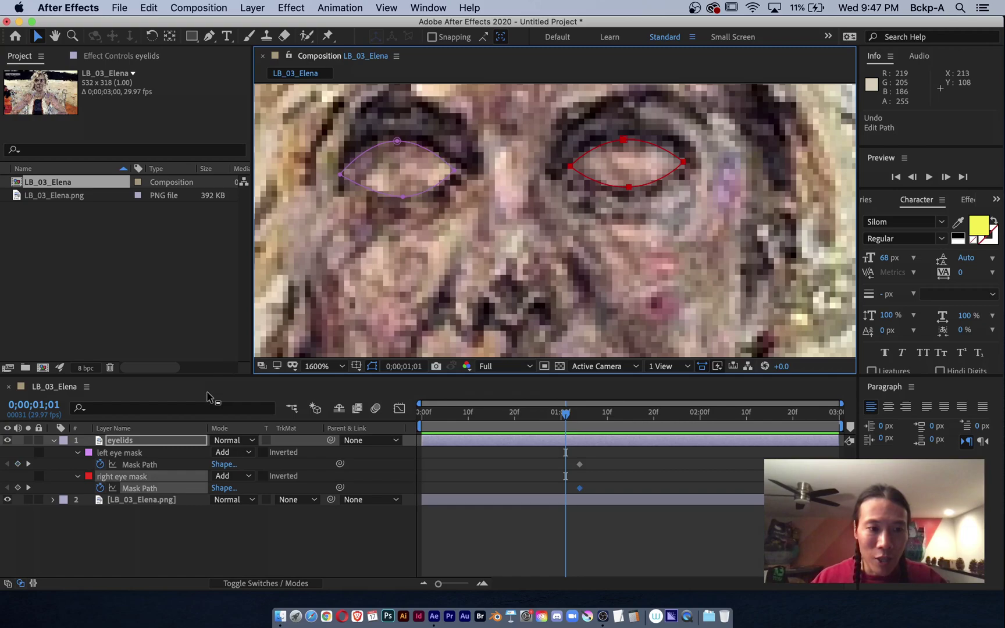
pyautogui.click(137, 453)
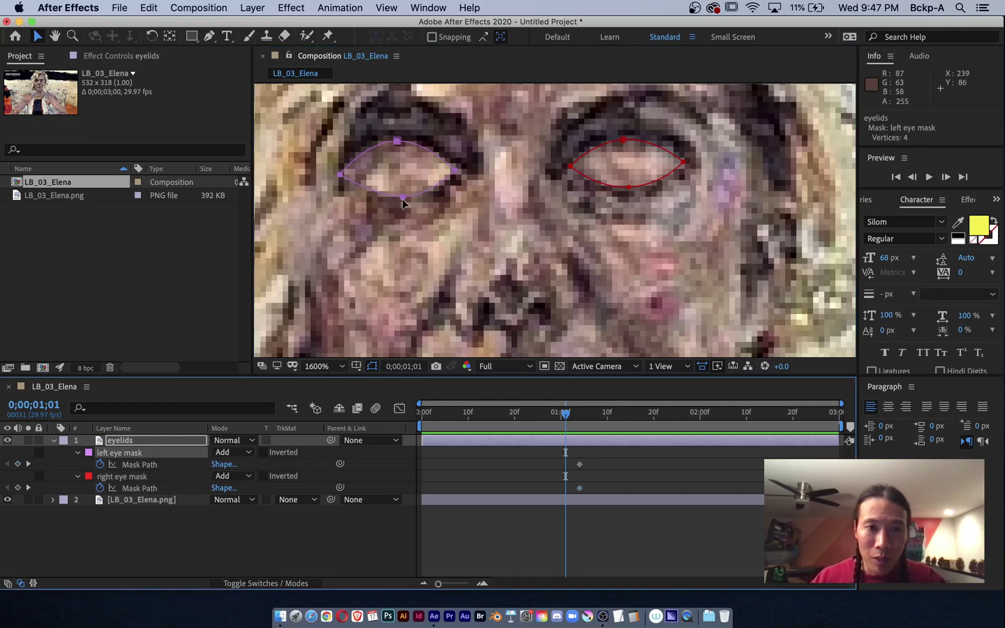
pyautogui.moveTo(402, 198)
pyautogui.mouseDown()
pyautogui.moveTo(401, 172)
pyautogui.moveTo(418, 194)
pyautogui.moveTo(411, 201)
pyautogui.mouseUp()
pyautogui.press('super+z')
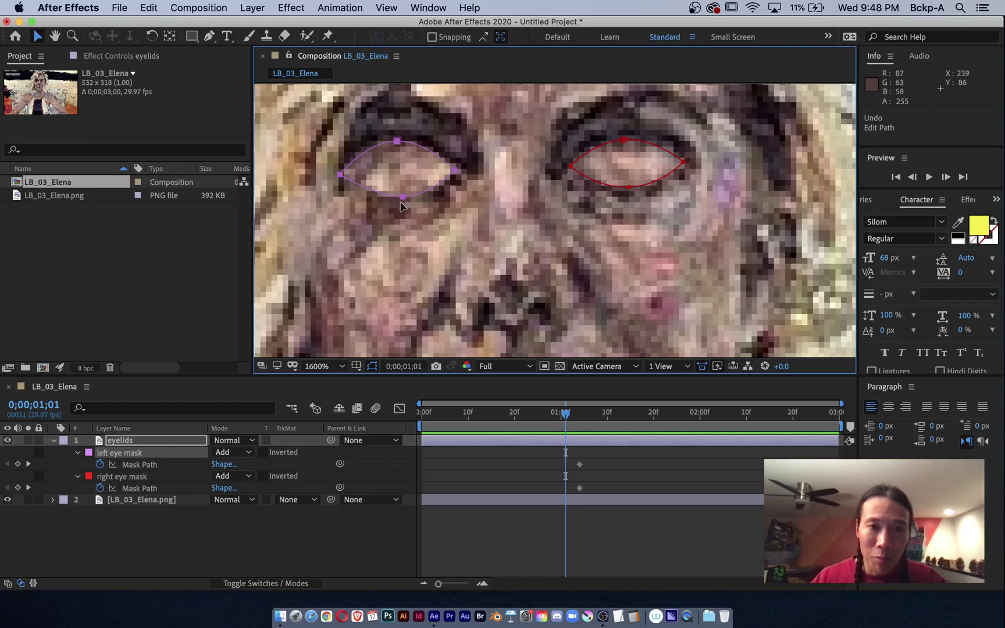
# Step: At 01;01, pull both eye masks' bottom vertices up into thin upper-lid arcs, keyframing their mask paths
pyautogui.click(421, 227)
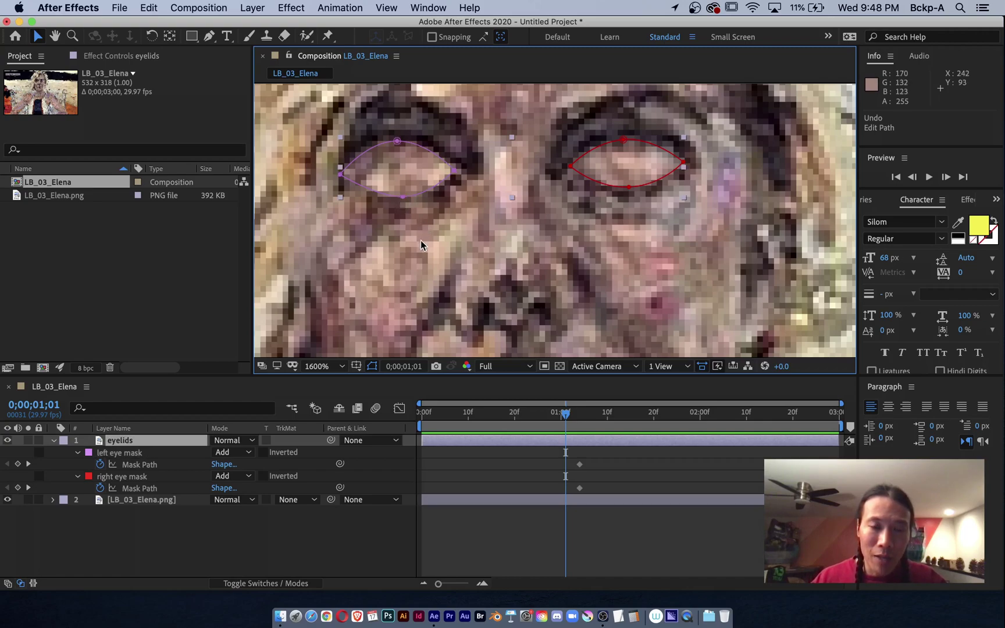
pyautogui.moveTo(402, 197); pyautogui.dragTo(397, 143)
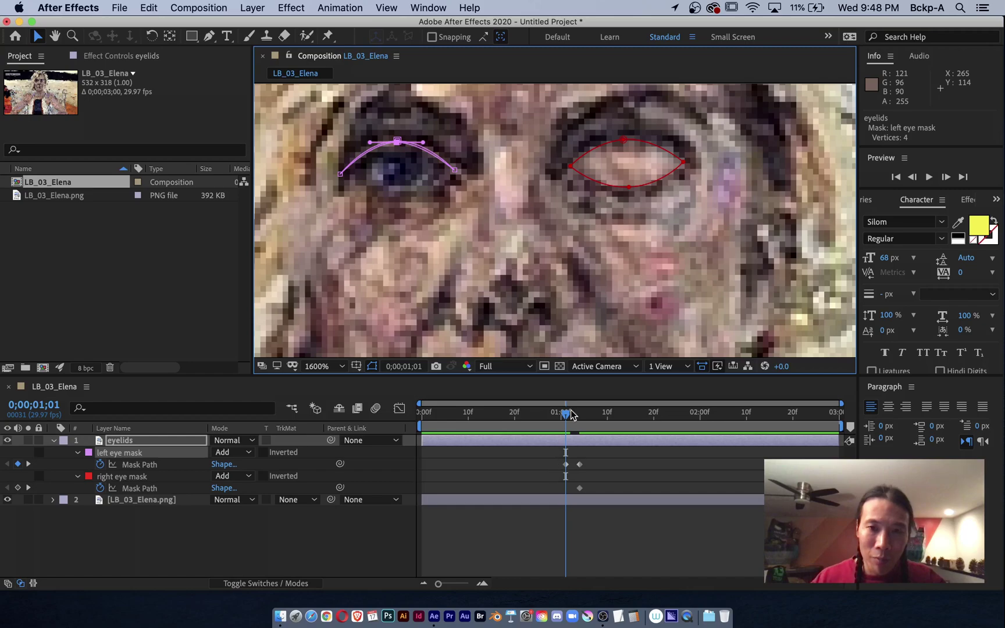
pyautogui.moveTo(629, 187); pyautogui.dragTo(624, 139)
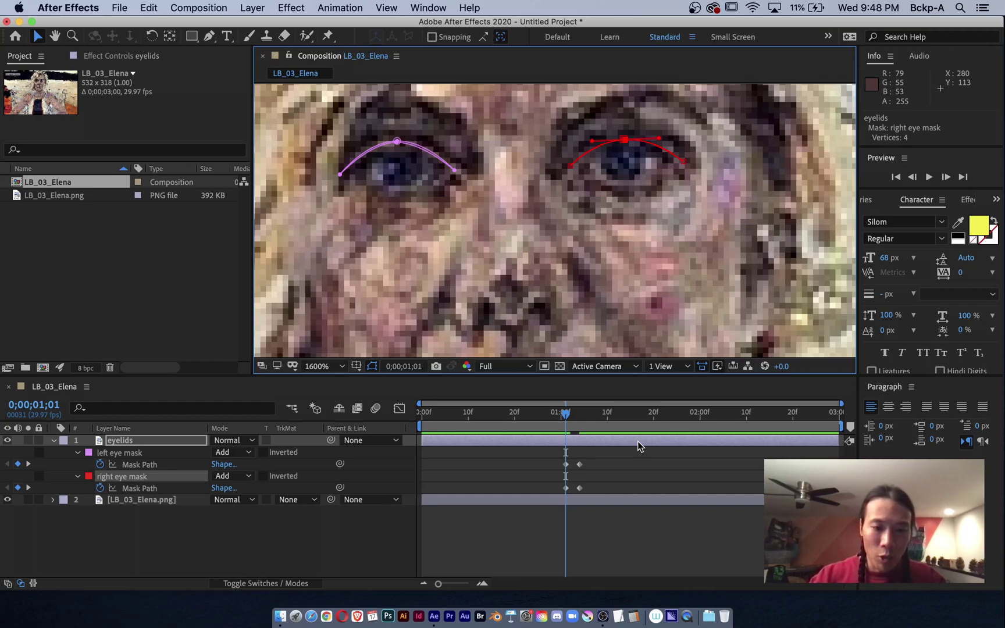
pyautogui.press('pageup')
pyautogui.press('pageup')
pyautogui.press('pagedown')
pyautogui.press('pagedown')
pyautogui.press('pagedown')
pyautogui.press('pagedown')
pyautogui.press('pagedown')
pyautogui.press('pagedown')
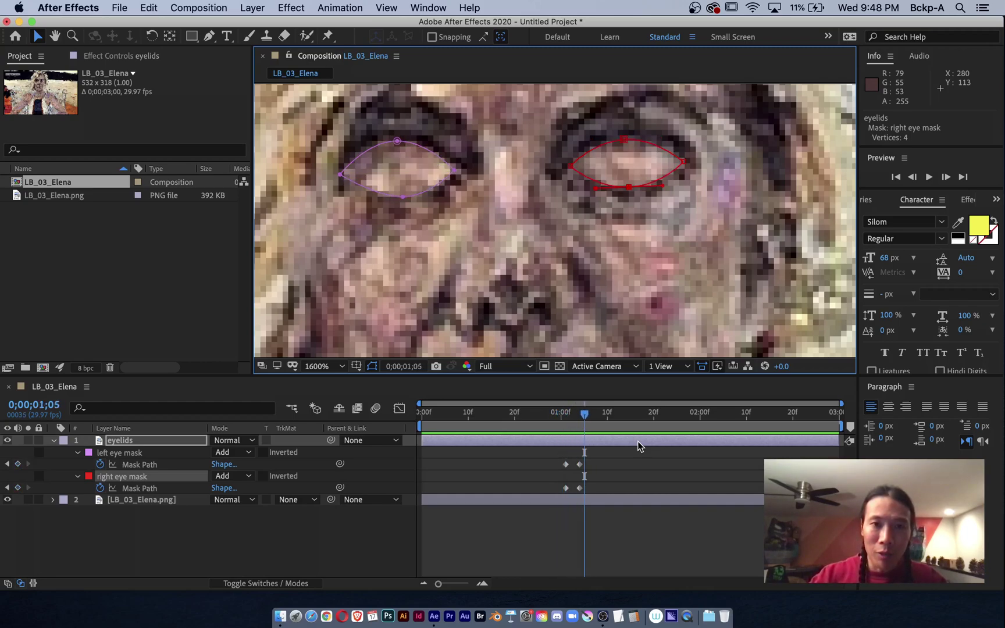
pyautogui.press('pageup')
pyautogui.press('pageup')
pyautogui.press('pageup')
pyautogui.press('pageup')
pyautogui.press('pageup')
pyautogui.press('pageup')
pyautogui.press('pagedown')
pyautogui.press('pagedown')
pyautogui.press('pagedown')
pyautogui.press('pagedown')
pyautogui.press('pagedown')
pyautogui.press('pagedown')
pyautogui.press('pageup')
pyautogui.press('pageup')
pyautogui.press('pageup')
pyautogui.press('pageup')
pyautogui.press('pagedown')
pyautogui.press('pagedown')
pyautogui.press('pagedown')
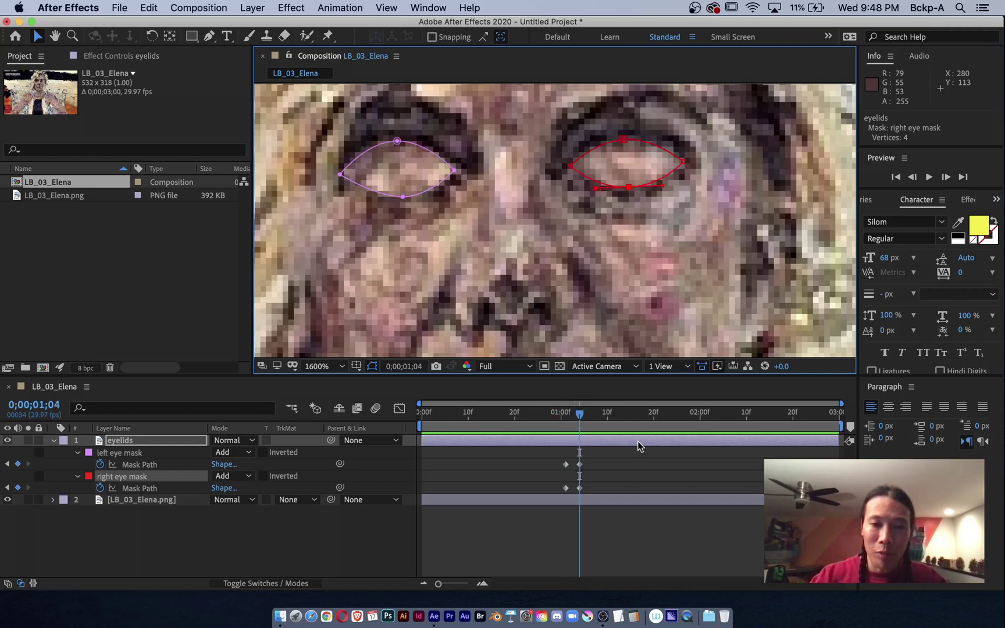
pyautogui.press('pagedown')
pyautogui.press('pagedown')
pyautogui.press('pagedown')
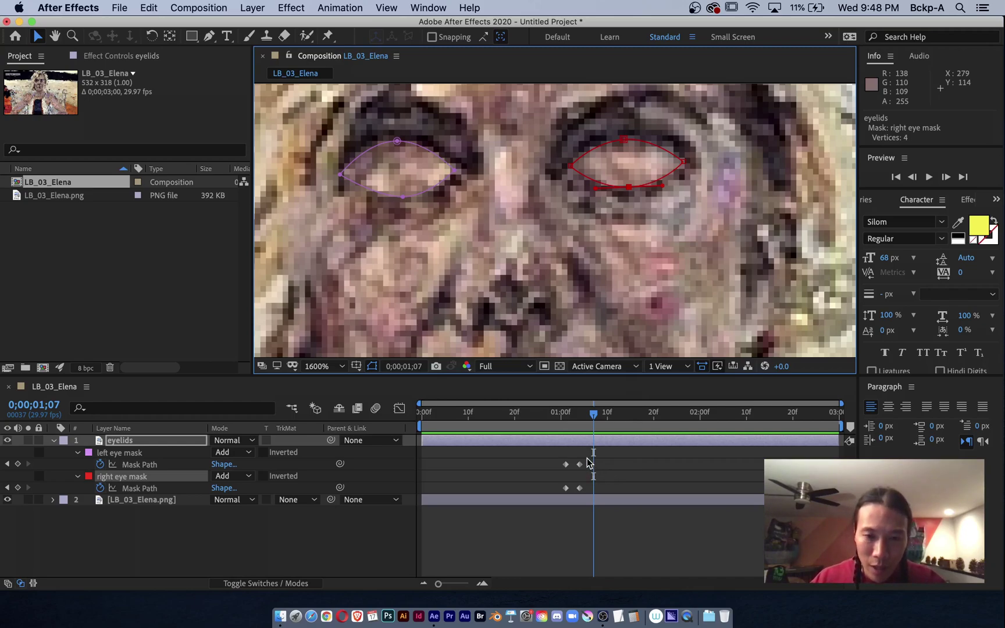
# Step: Copy both closed-eye Mask Path keyframes from 01;04 and paste them at 01;07
pyautogui.click(587, 463)
pyautogui.moveTo(581, 486); pyautogui.dragTo(583, 485)
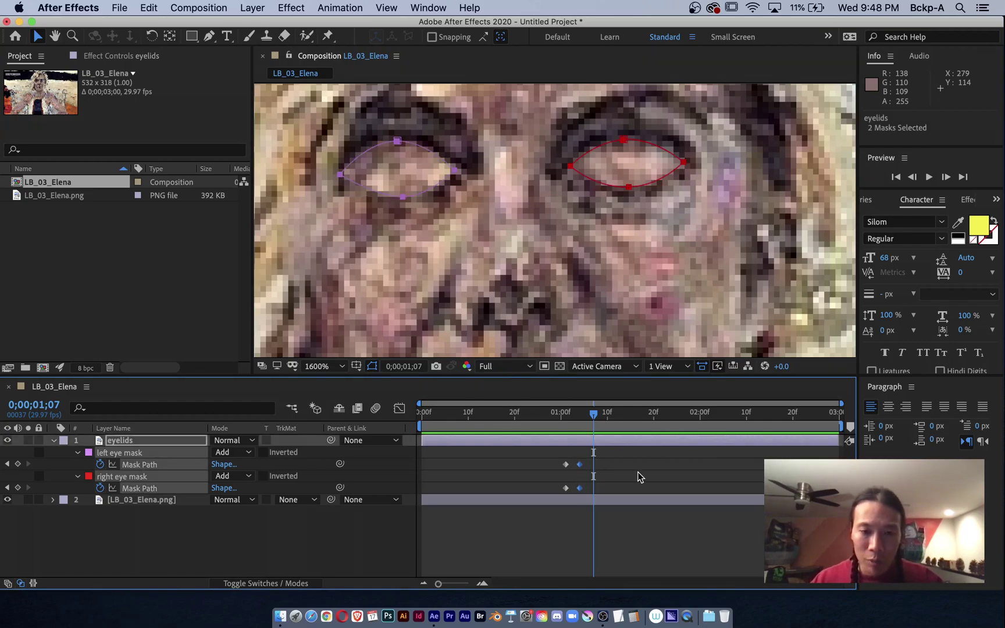
pyautogui.press('cmd+c')
pyautogui.press('cmd+v')
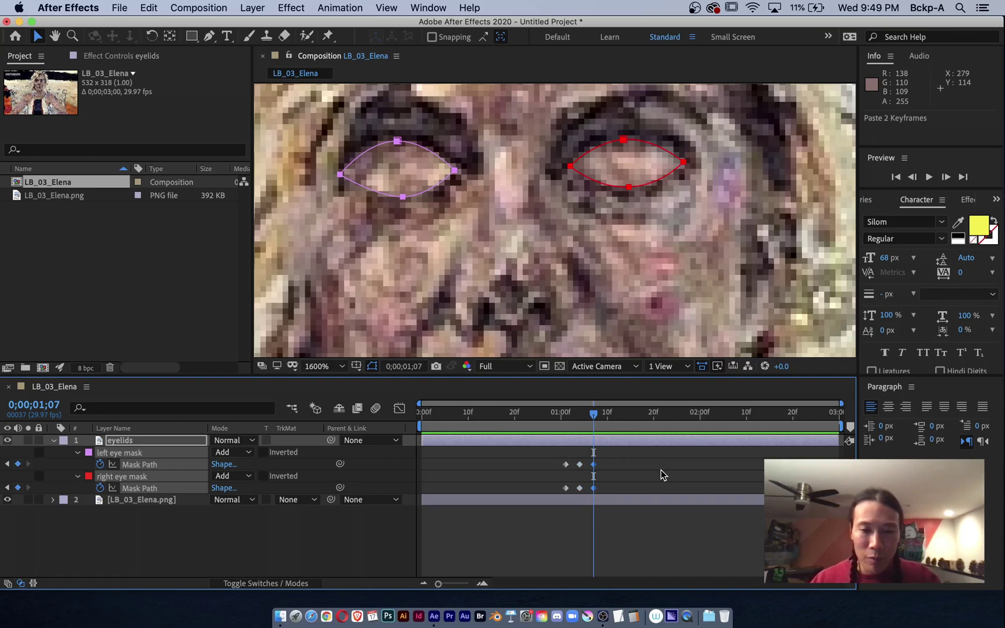
# Step: Step frame by frame around 01;04–01;07 to check that the eyes stay closed
pyautogui.press('j')
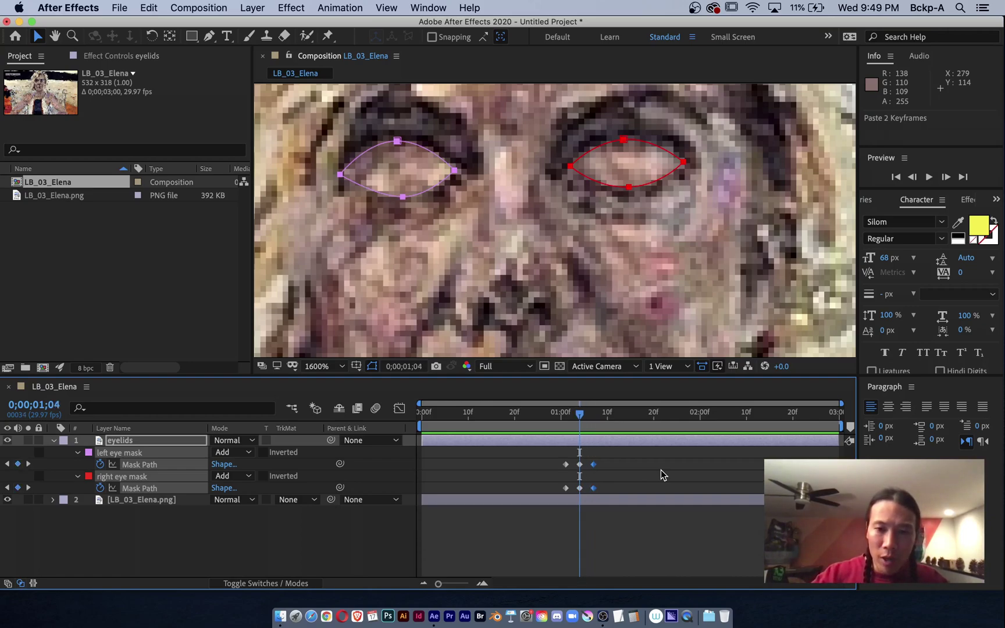
pyautogui.press('pagedown')
pyautogui.press('pagedown')
pyautogui.press('pageup')
pyautogui.press('pageup')
pyautogui.press('pagedown')
pyautogui.press('pagedown')
pyautogui.press('pagedown')
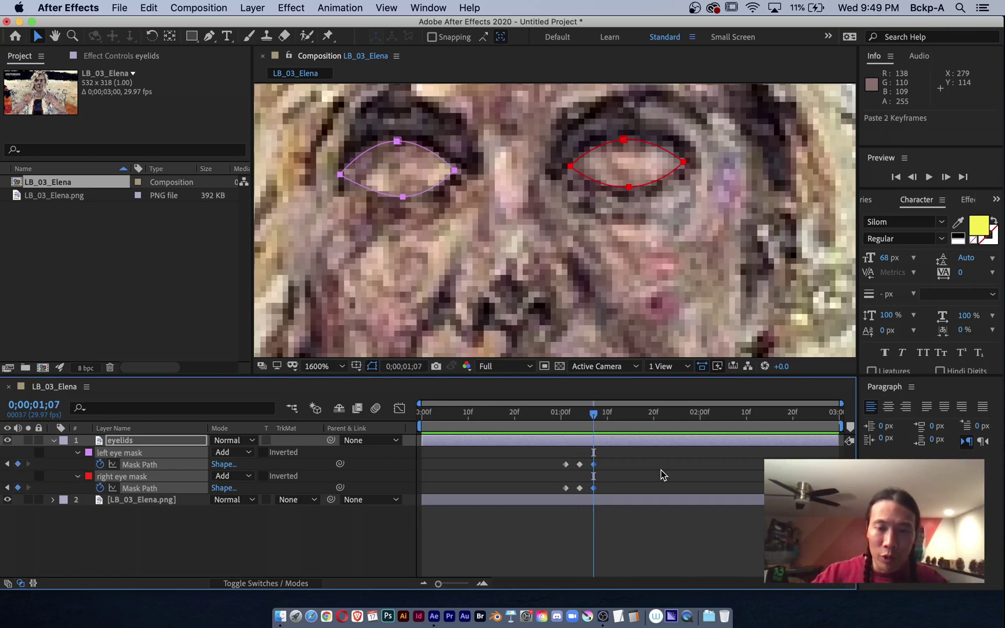
pyautogui.press('pagedown')
pyautogui.press('pageup')
pyautogui.press('pageup')
pyautogui.press('pageup')
pyautogui.press('pageup')
pyautogui.press('pagedown')
pyautogui.press('pagedown')
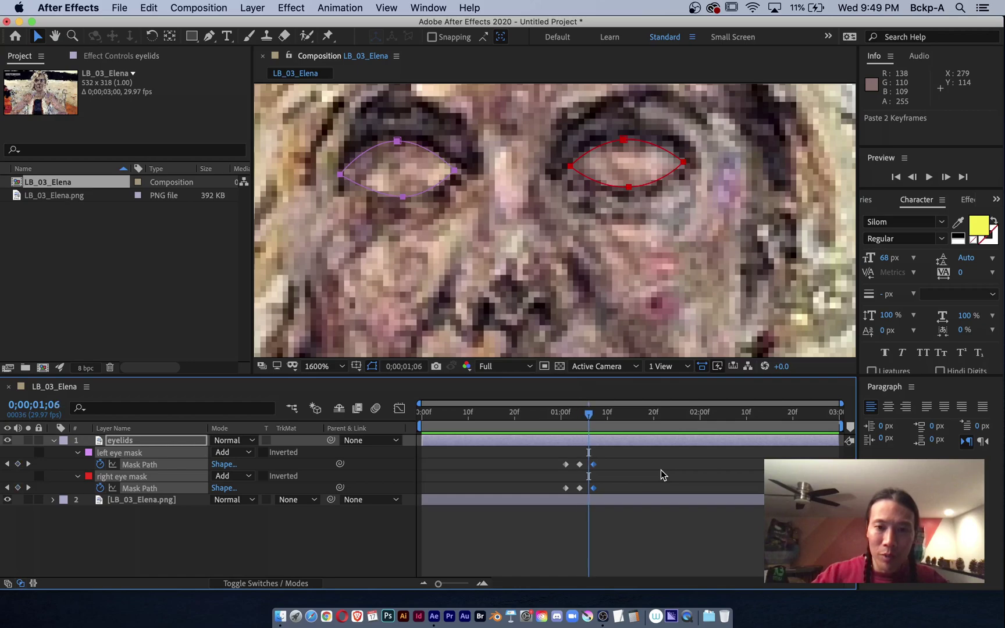
pyautogui.press('pagedown')
pyautogui.press('pageup')
pyautogui.press('pageup')
# Step: Copy the open-eye keyframes from 01;01 and paste them at 01;10 to reopen the eyes
pyautogui.press('pagedown')
pyautogui.press('pagedown')
pyautogui.press('pagedown')
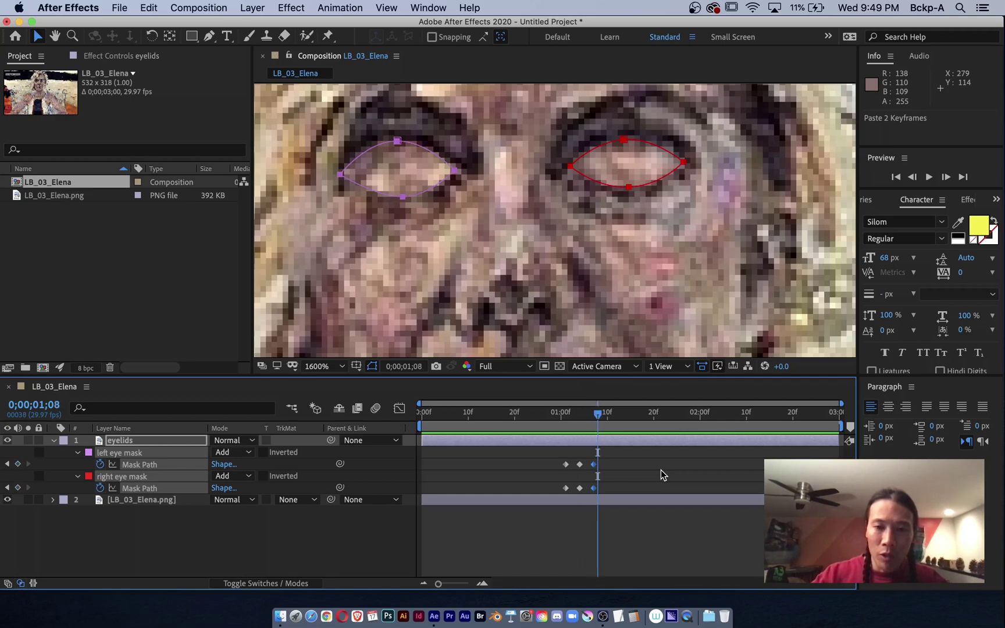
pyautogui.press('pagedown')
pyautogui.press('pagedown')
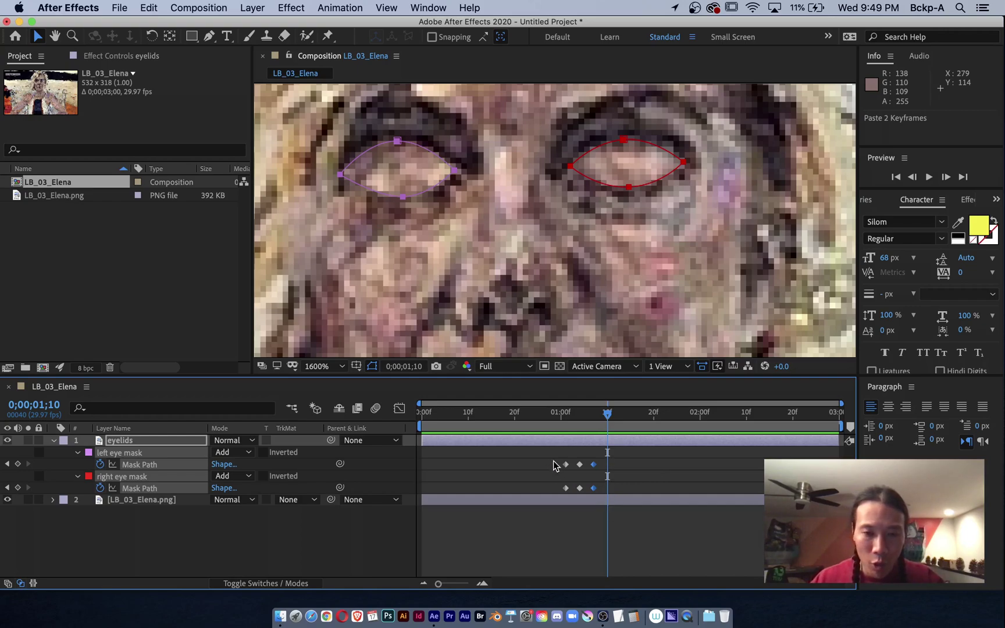
pyautogui.moveTo(552, 460); pyautogui.dragTo(568, 489)
pyautogui.press('super+c')
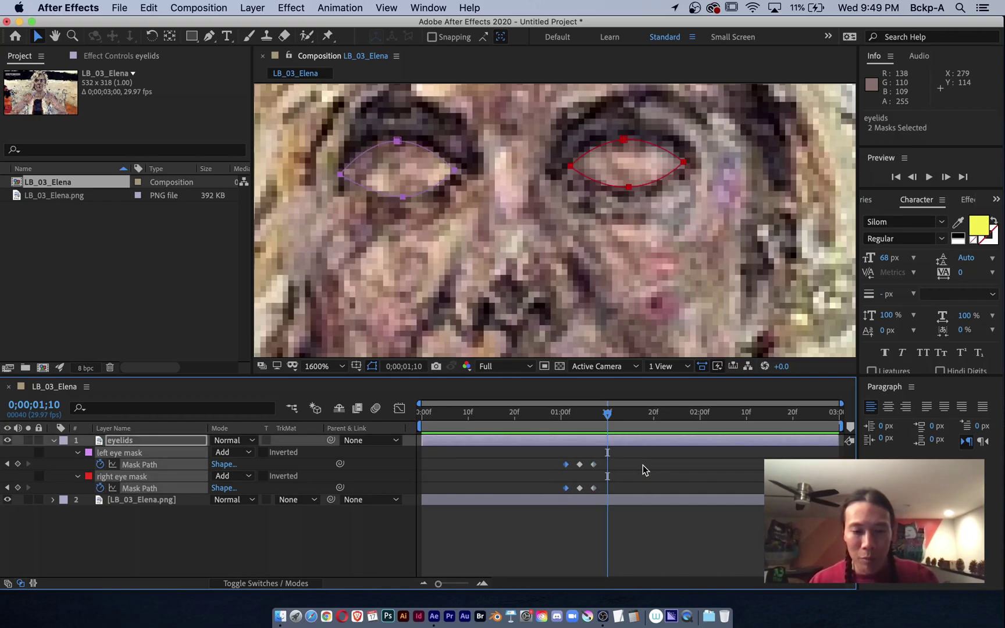
pyautogui.press('super+v')
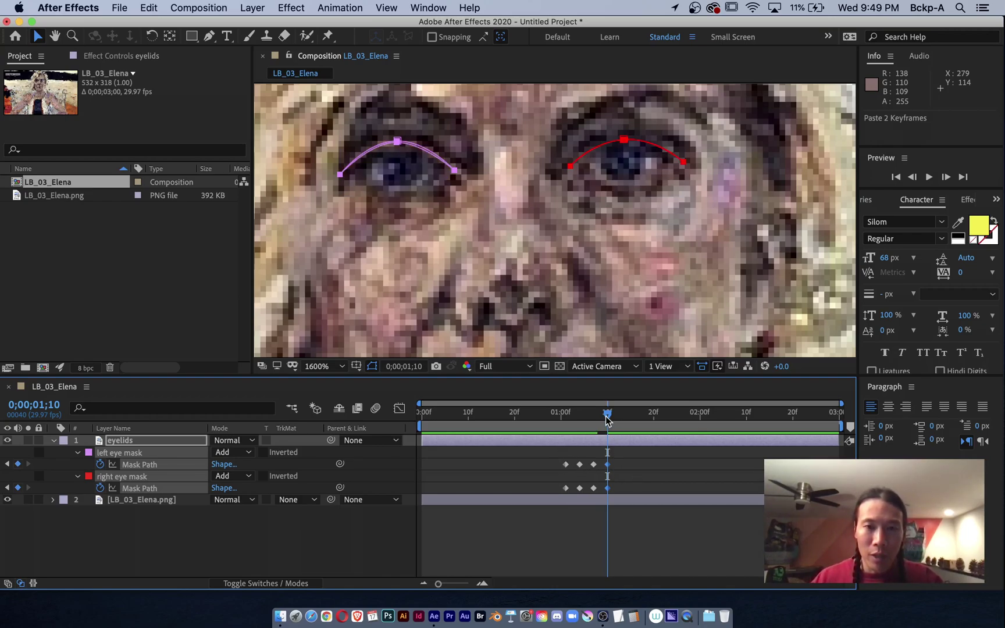
pyautogui.moveTo(606, 418); pyautogui.dragTo(542, 422)
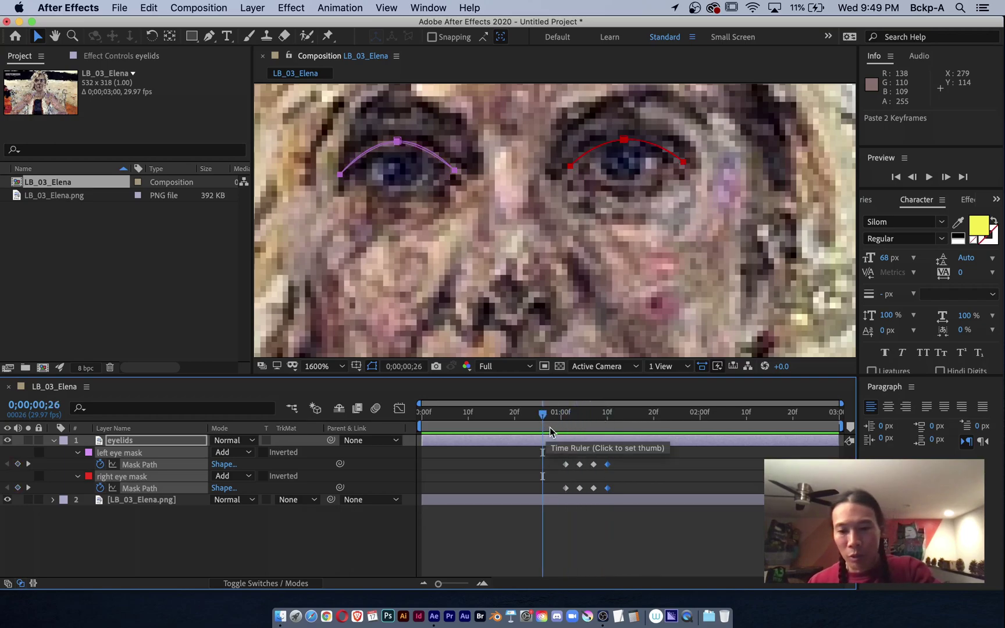
pyautogui.press(',')
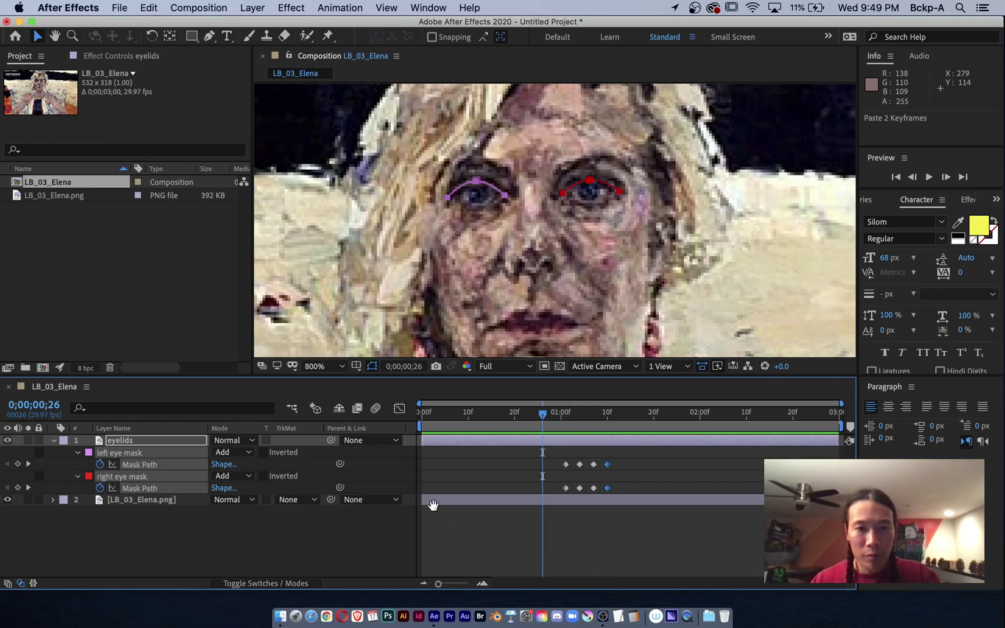
pyautogui.press('space')
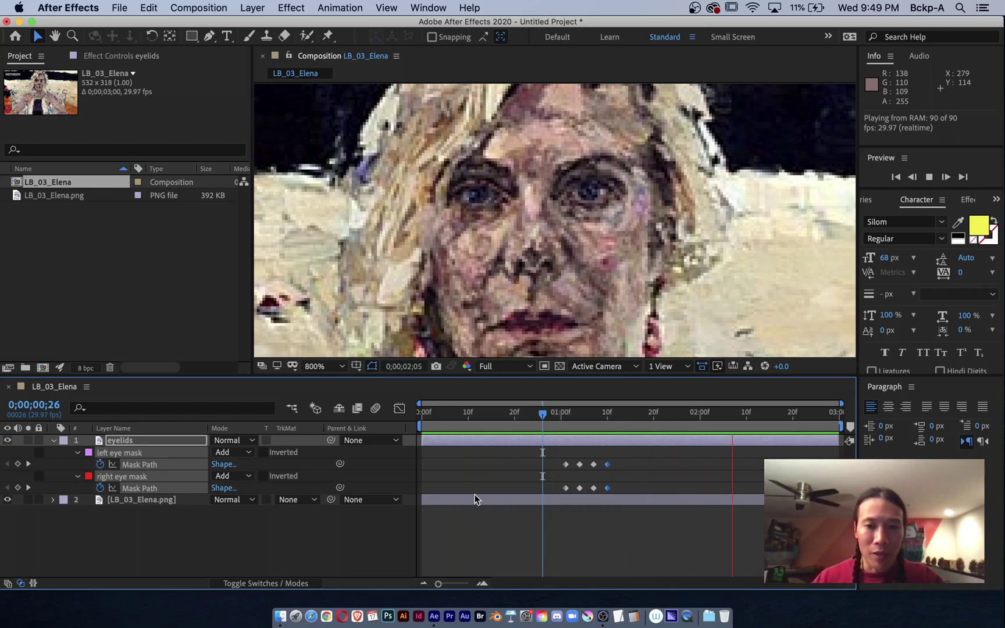
pyautogui.press('space')
pyautogui.moveTo(627, 417); pyautogui.dragTo(551, 416)
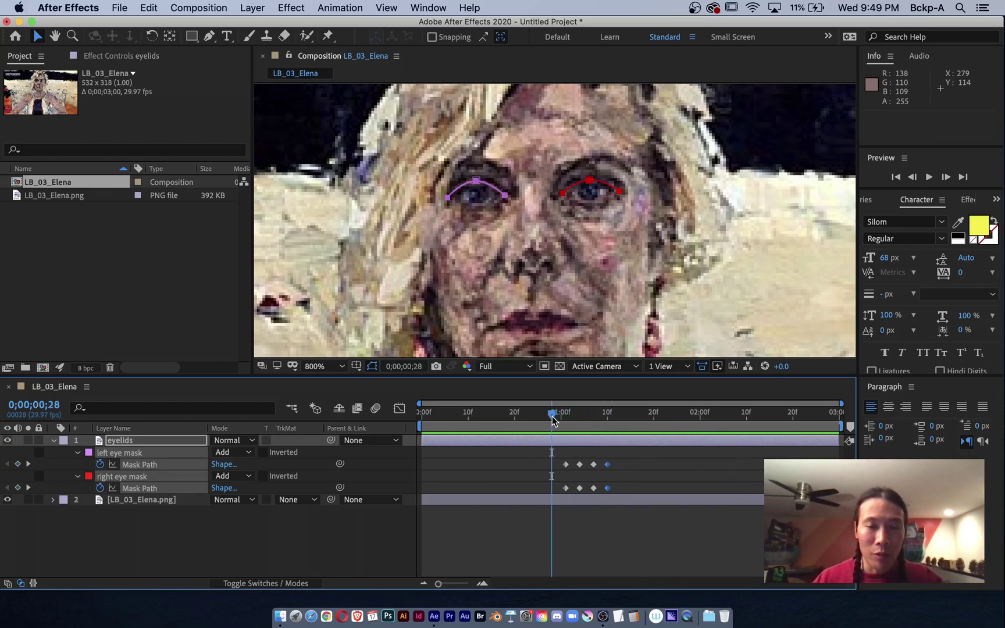